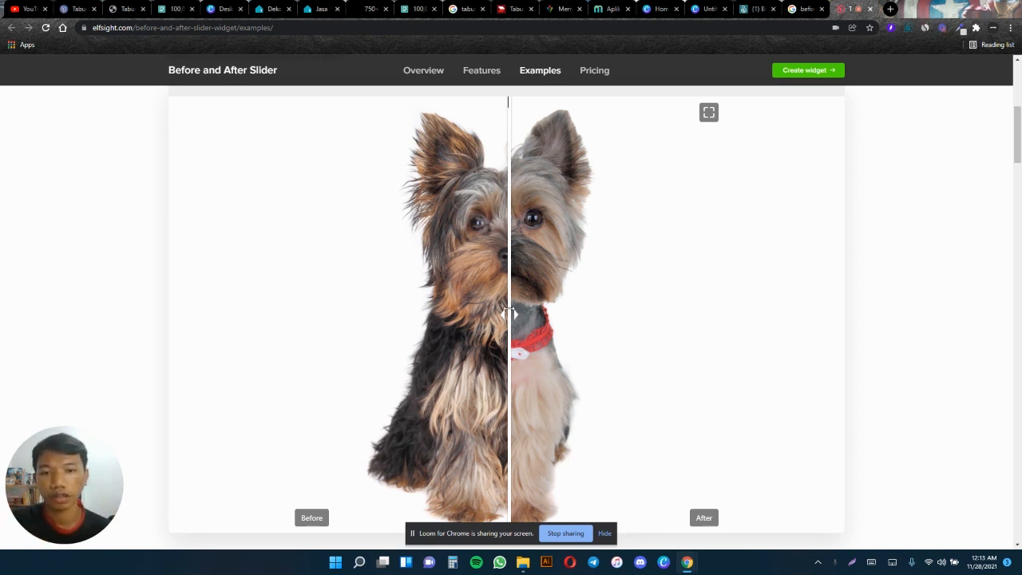
- Try out the before-and-after sliders on the dog, portrait retouch, bathroom and stairs examples
{"action": "left_click_drag", "start_coordinate": [512, 314], "coordinate": [532, 324]}
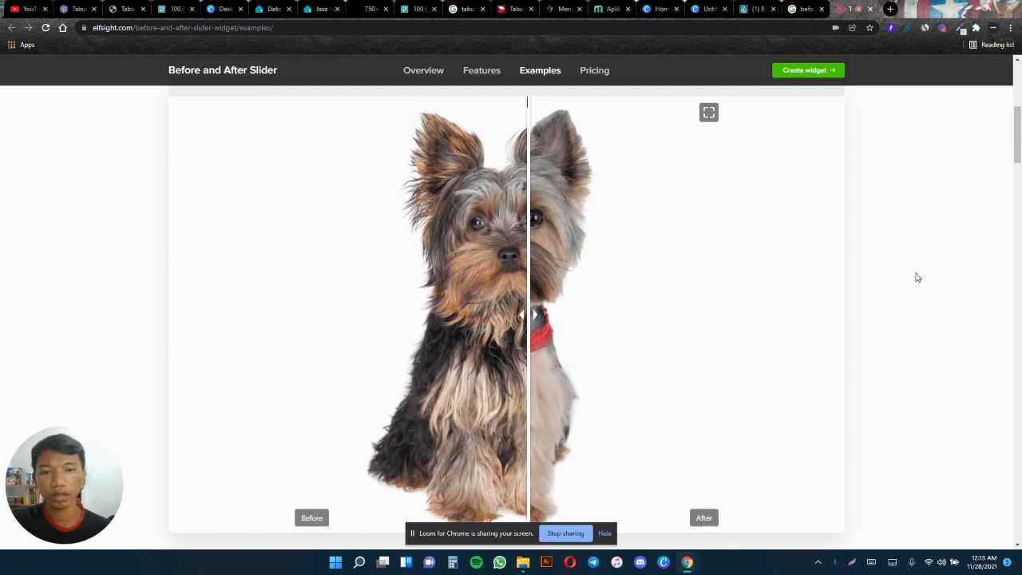
{"action": "scroll", "coordinate": [916, 274], "scroll_direction": "down", "scroll_amount": 1}
{"action": "scroll", "coordinate": [916, 274], "scroll_direction": "down", "scroll_amount": 7}
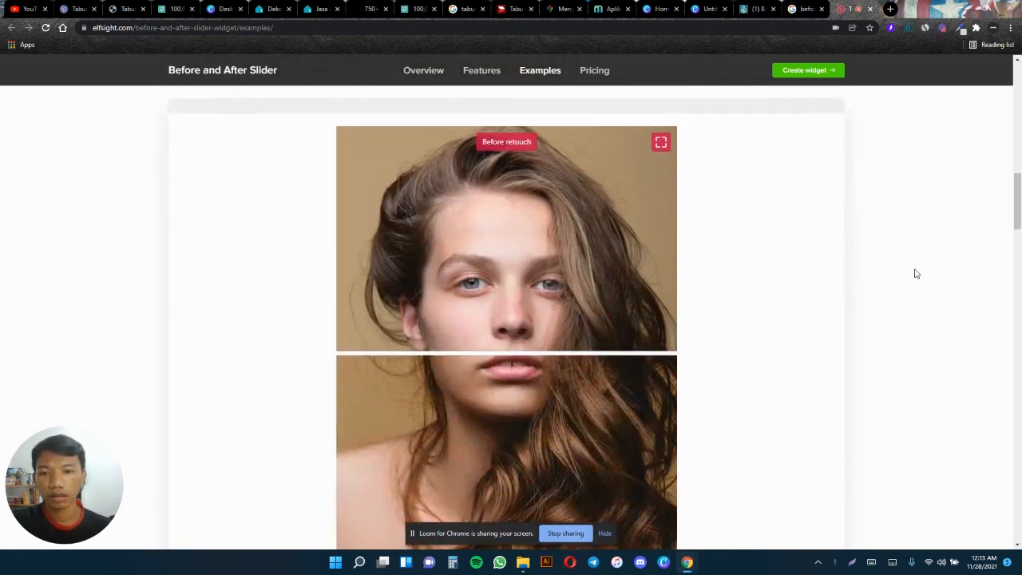
{"action": "mouse_move", "coordinate": [554, 352]}
{"action": "left_mouse_down"}
{"action": "mouse_move", "coordinate": [551, 192]}
{"action": "mouse_move", "coordinate": [551, 489]}
{"action": "mouse_move", "coordinate": [551, 203]}
{"action": "mouse_move", "coordinate": [550, 458]}
{"action": "mouse_move", "coordinate": [548, 240]}
{"action": "left_mouse_up"}
{"action": "scroll", "coordinate": [865, 240], "scroll_direction": "down", "scroll_amount": 7}
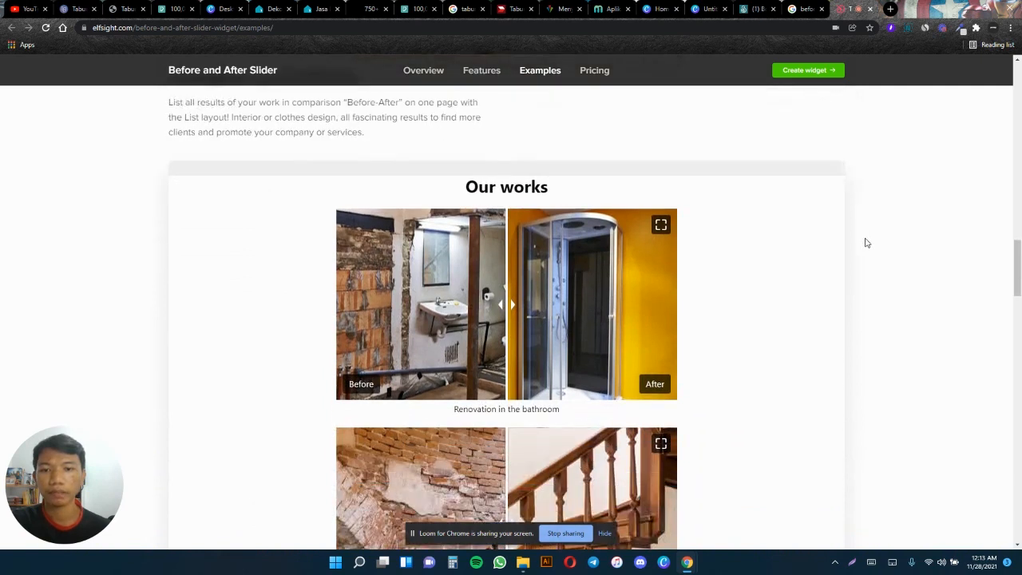
{"action": "mouse_move", "coordinate": [504, 304]}
{"action": "left_mouse_down"}
{"action": "mouse_move", "coordinate": [346, 306]}
{"action": "mouse_move", "coordinate": [663, 318]}
{"action": "mouse_move", "coordinate": [407, 320]}
{"action": "mouse_move", "coordinate": [504, 320]}
{"action": "left_mouse_up"}
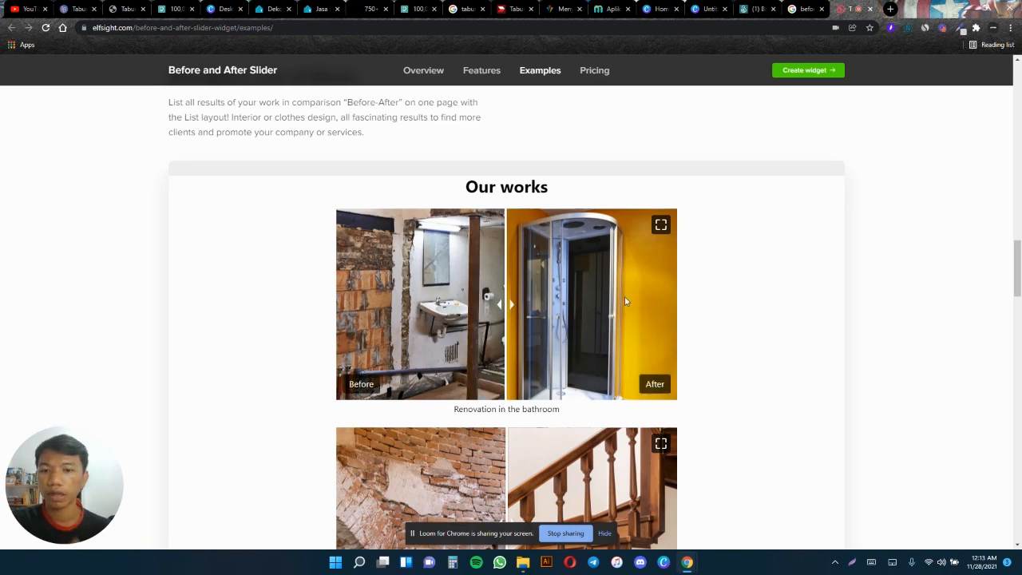
{"action": "scroll", "coordinate": [883, 286], "scroll_direction": "down", "scroll_amount": 5}
{"action": "scroll", "coordinate": [883, 286], "scroll_direction": "down", "scroll_amount": 3}
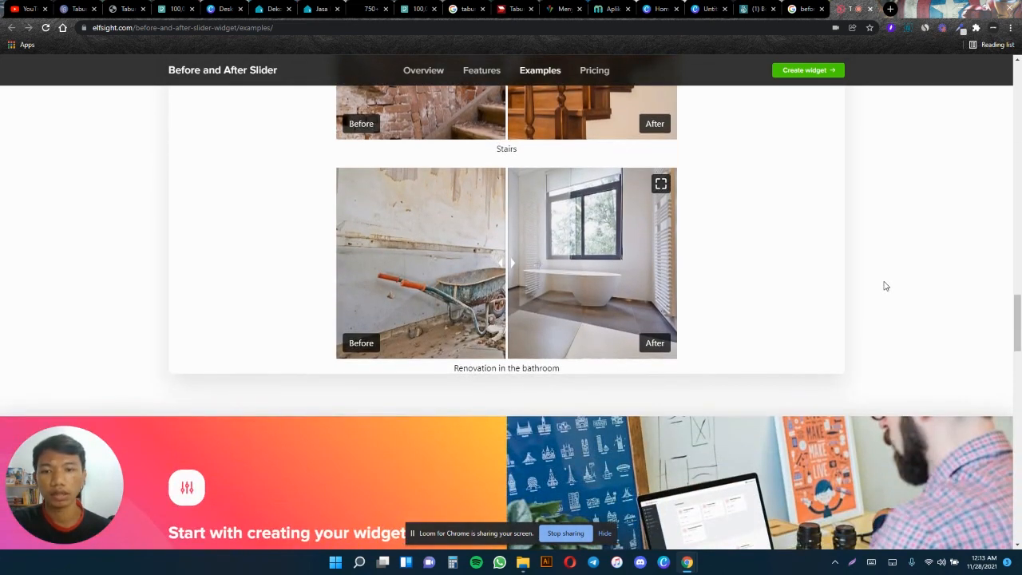
{"action": "scroll", "coordinate": [886, 290], "scroll_direction": "up", "scroll_amount": 4}
{"action": "left_click_drag", "start_coordinate": [515, 214], "coordinate": [529, 233]}
{"action": "scroll", "coordinate": [493, 225], "scroll_direction": "down", "scroll_amount": 2}
{"action": "left_click_drag", "start_coordinate": [509, 319], "coordinate": [548, 335]}
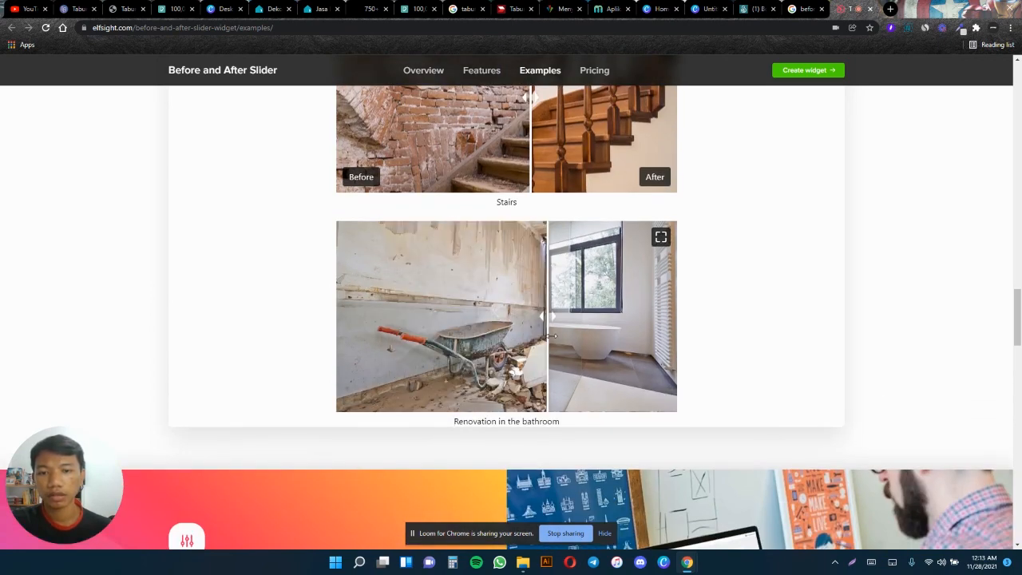
{"action": "scroll", "coordinate": [851, 290], "scroll_direction": "down", "scroll_amount": 1}
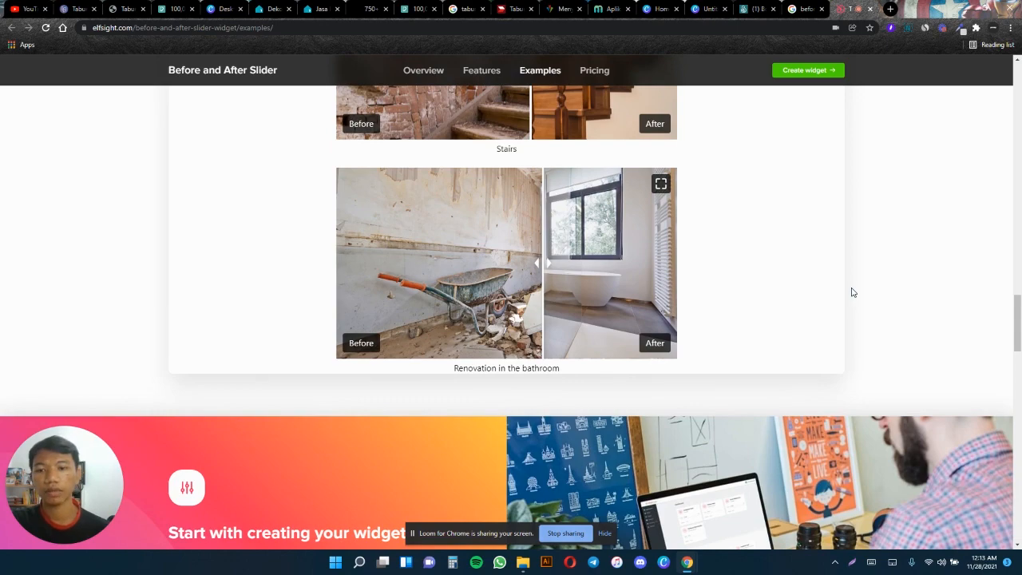
- Examine the sneaker comparison and Photo Manipulation slider examples further down the page
{"action": "scroll", "coordinate": [851, 292], "scroll_direction": "down", "scroll_amount": 8}
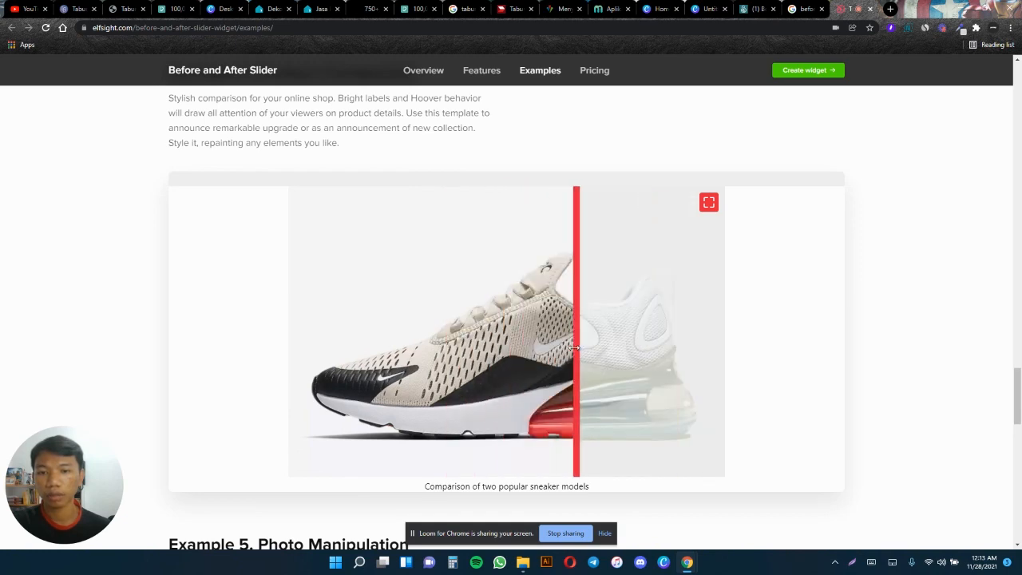
{"action": "scroll", "coordinate": [559, 348], "scroll_direction": "down", "scroll_amount": 6}
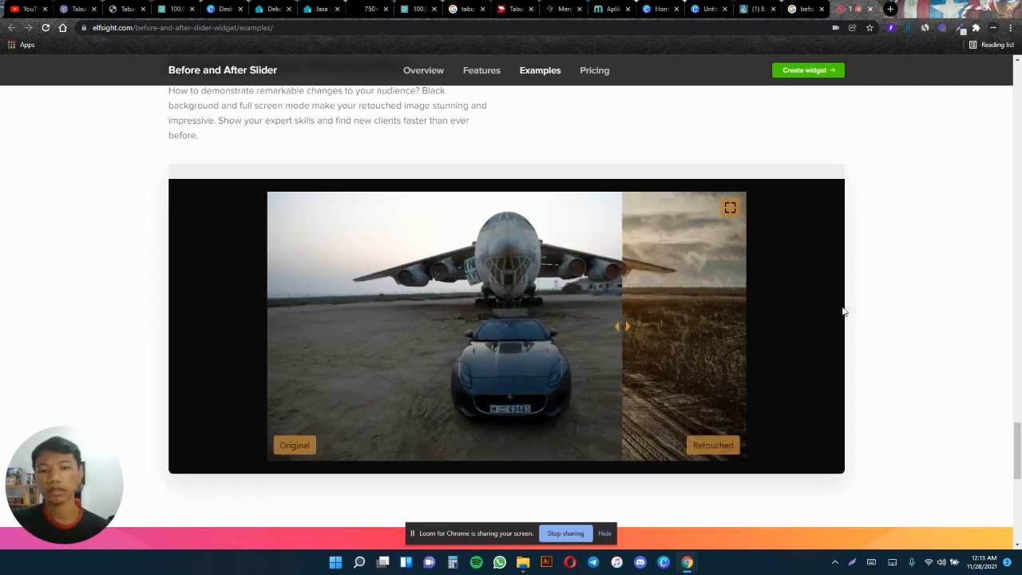
{"action": "scroll", "coordinate": [872, 309], "scroll_direction": "down", "scroll_amount": 2}
{"action": "scroll", "coordinate": [875, 309], "scroll_direction": "down", "scroll_amount": 1}
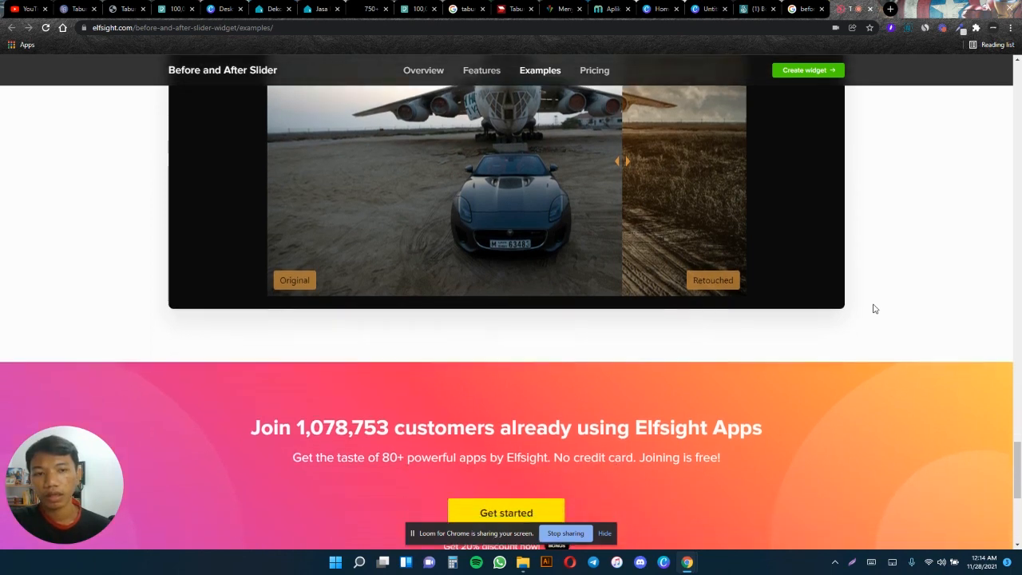
{"action": "scroll", "coordinate": [874, 309], "scroll_direction": "down", "scroll_amount": 3}
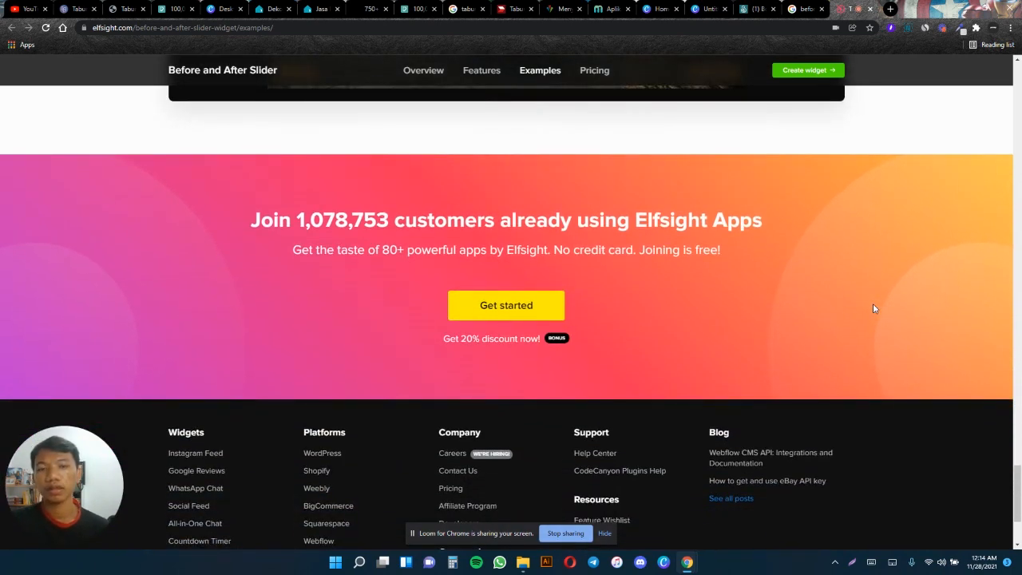
{"action": "scroll", "coordinate": [868, 294], "scroll_direction": "up", "scroll_amount": 5}
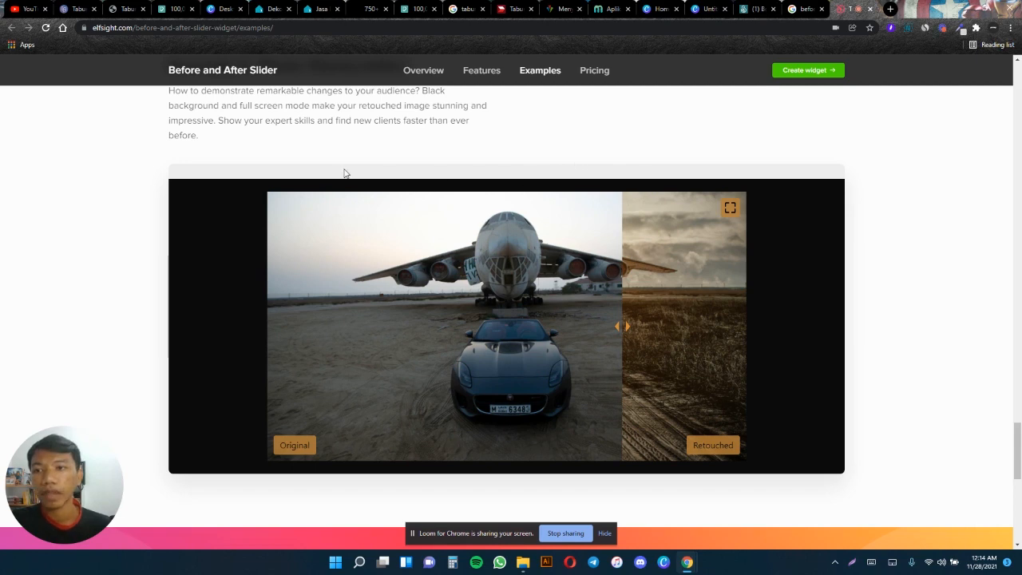
- Switch to the tabungananak.carrd.co site and review its scroll reveal from greyscale to colour, its "Pelajari lebih lanjut!" link and the sections below
{"action": "left_click", "coordinate": [128, 9]}
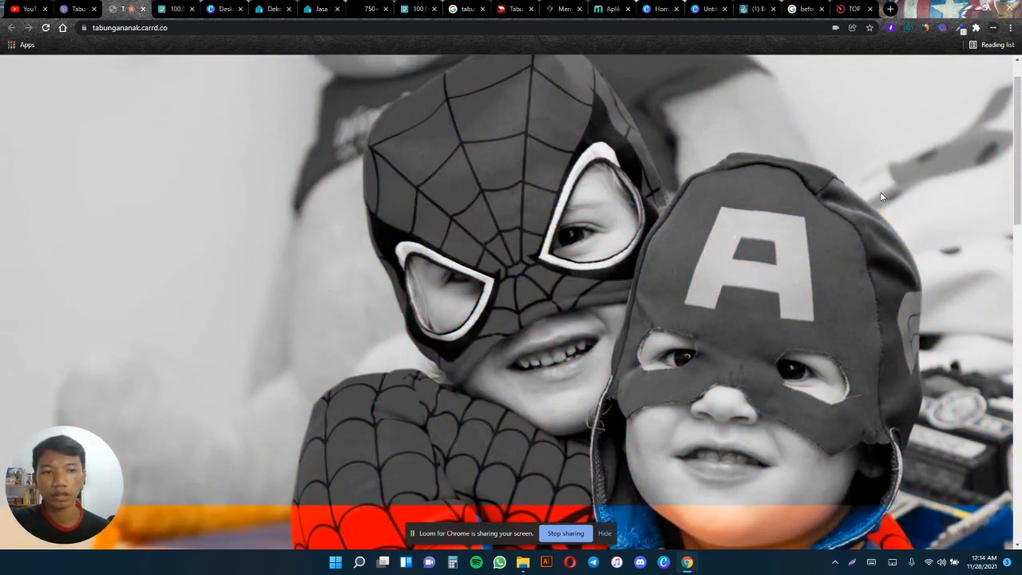
{"action": "scroll", "coordinate": [881, 196], "scroll_direction": "down", "scroll_amount": 1}
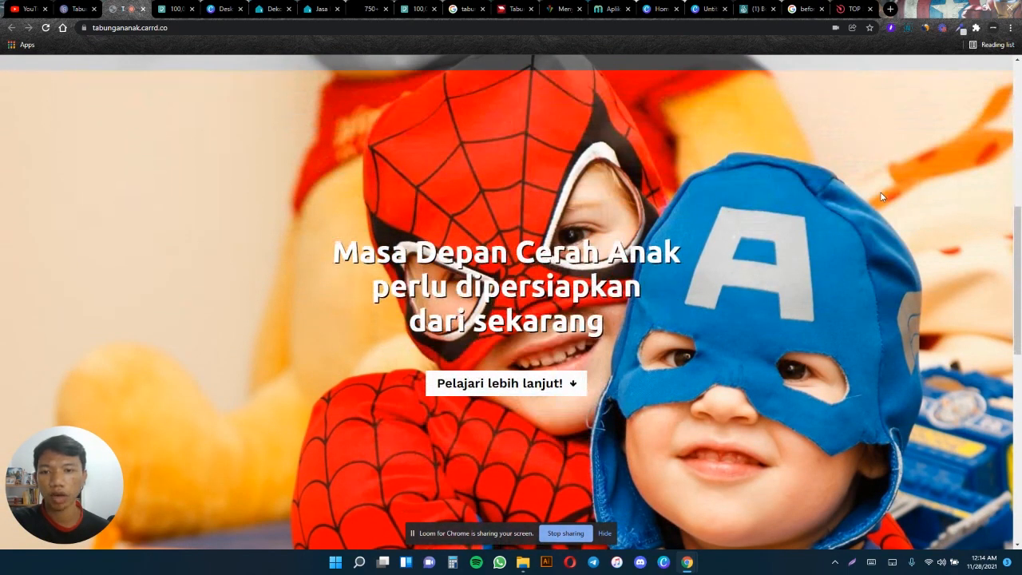
{"action": "scroll", "coordinate": [881, 196], "scroll_direction": "up", "scroll_amount": 1}
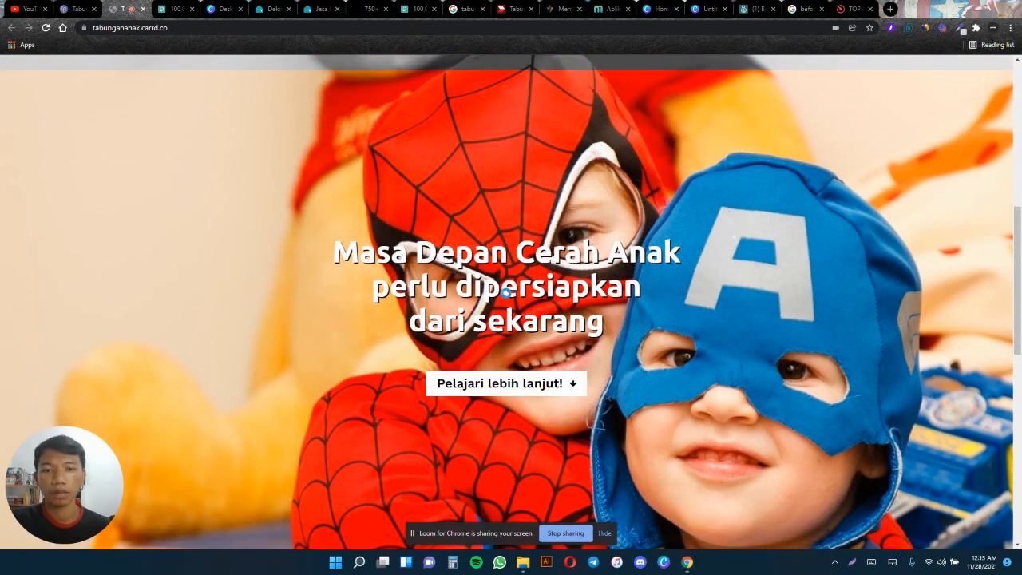
{"action": "scroll", "coordinate": [591, 302], "scroll_direction": "down", "scroll_amount": 1}
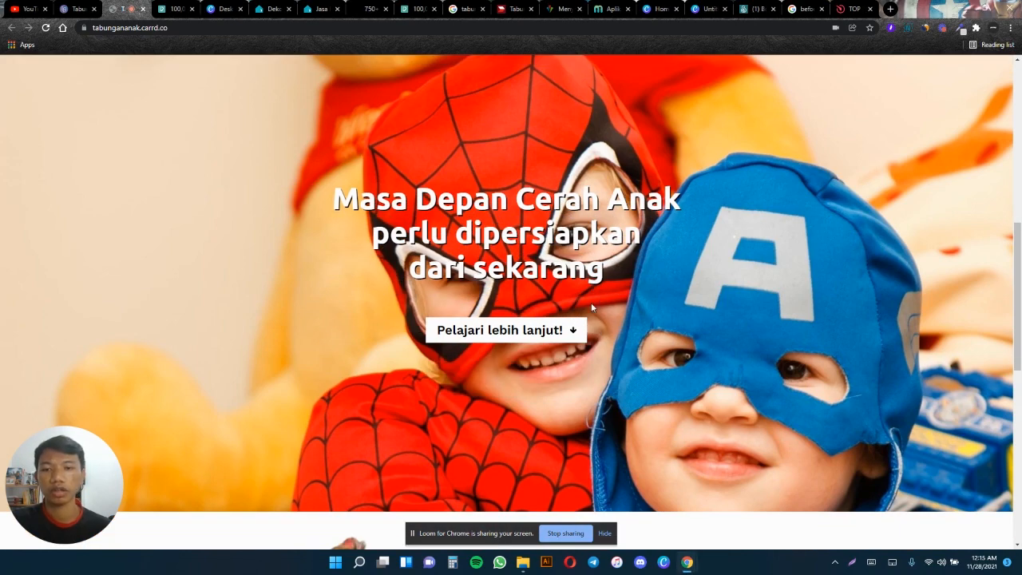
{"action": "left_click", "coordinate": [569, 327]}
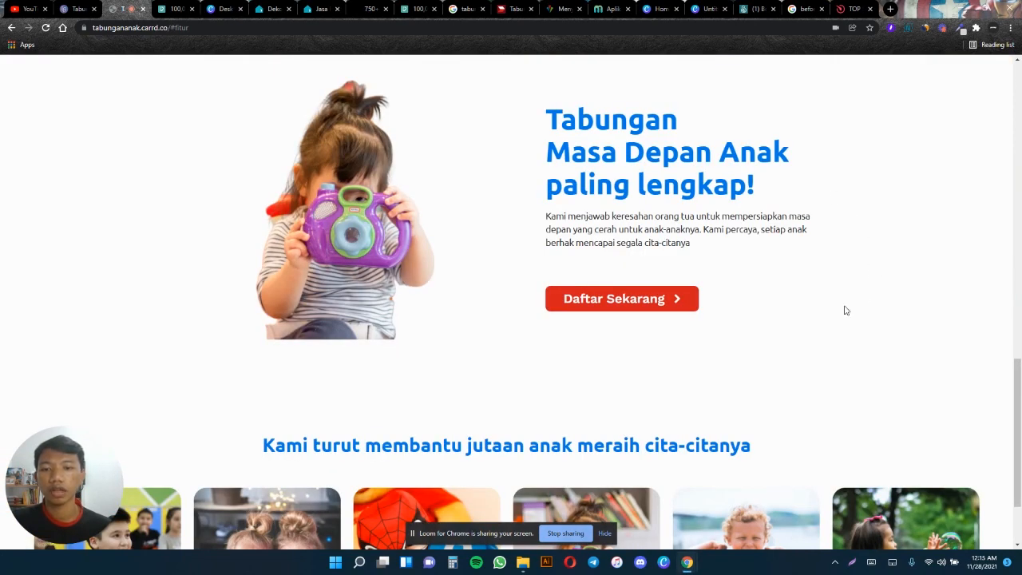
{"action": "scroll", "coordinate": [492, 279], "scroll_direction": "down", "scroll_amount": 2}
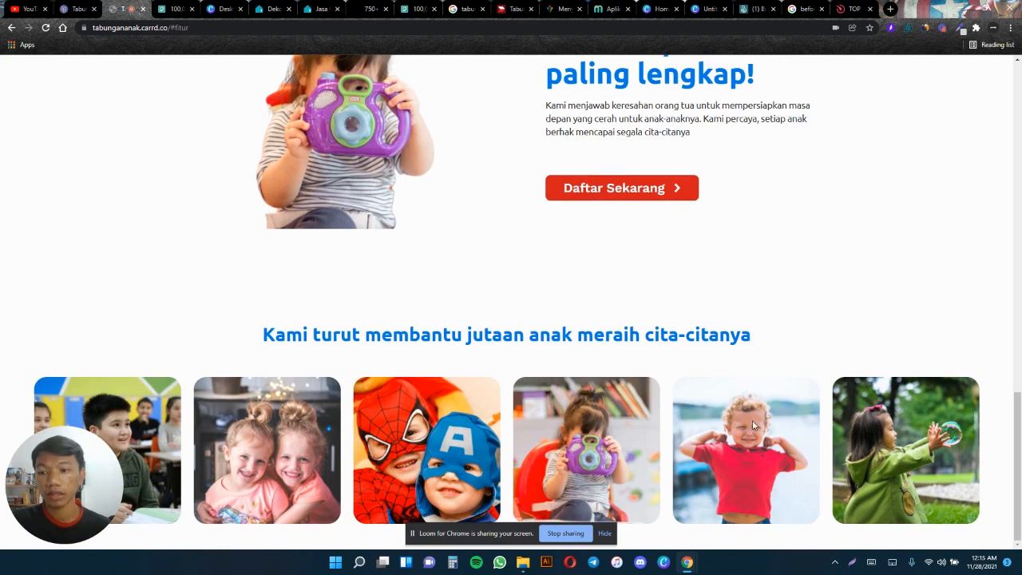
{"action": "scroll", "coordinate": [742, 412], "scroll_direction": "up", "scroll_amount": 7}
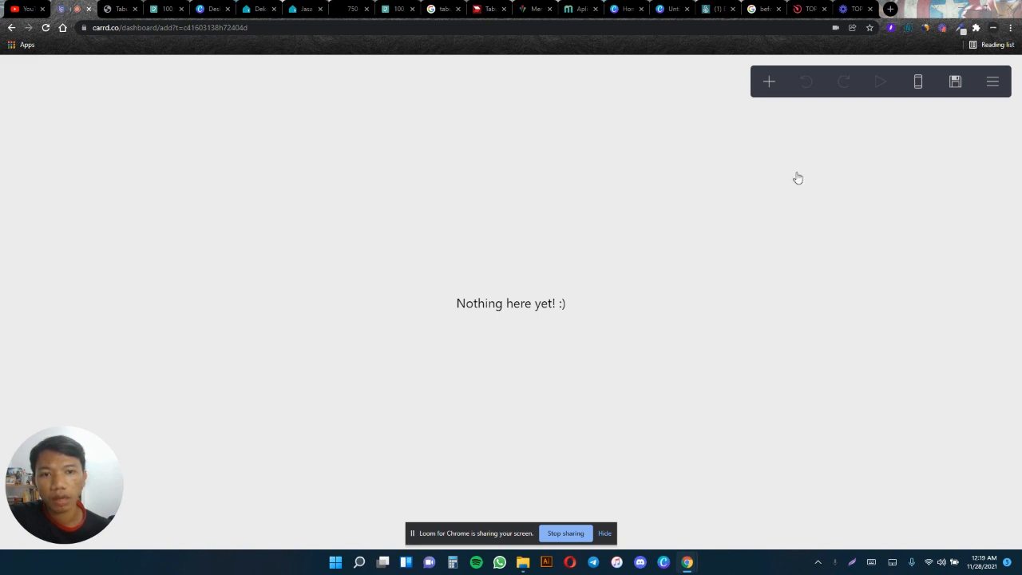
- Delete the "Nothing here yet! :)" placeholder text from the blank Carrd page
{"action": "left_click", "coordinate": [527, 310]}
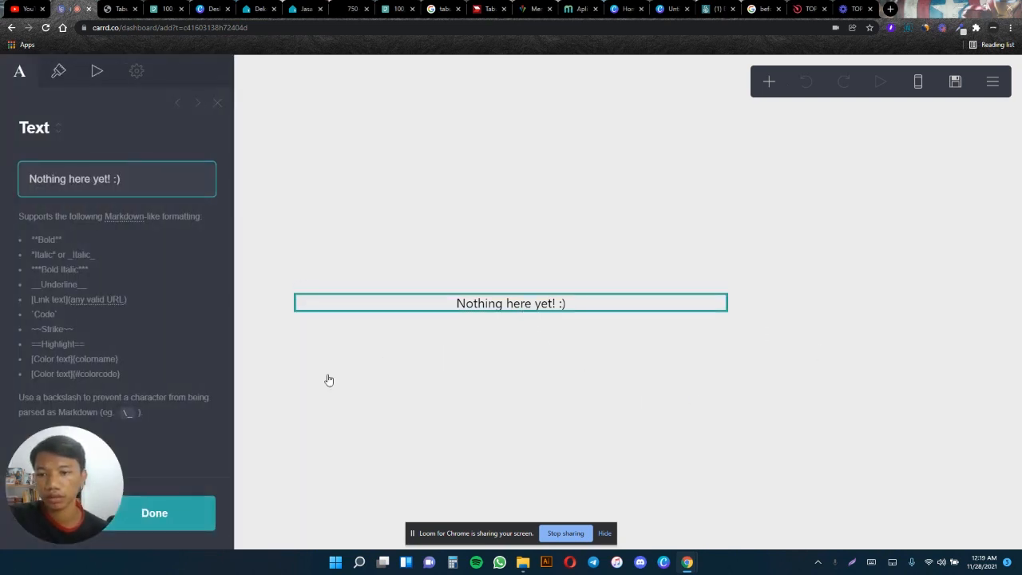
{"action": "left_click_drag", "start_coordinate": [121, 508], "coordinate": [1012, 508]}
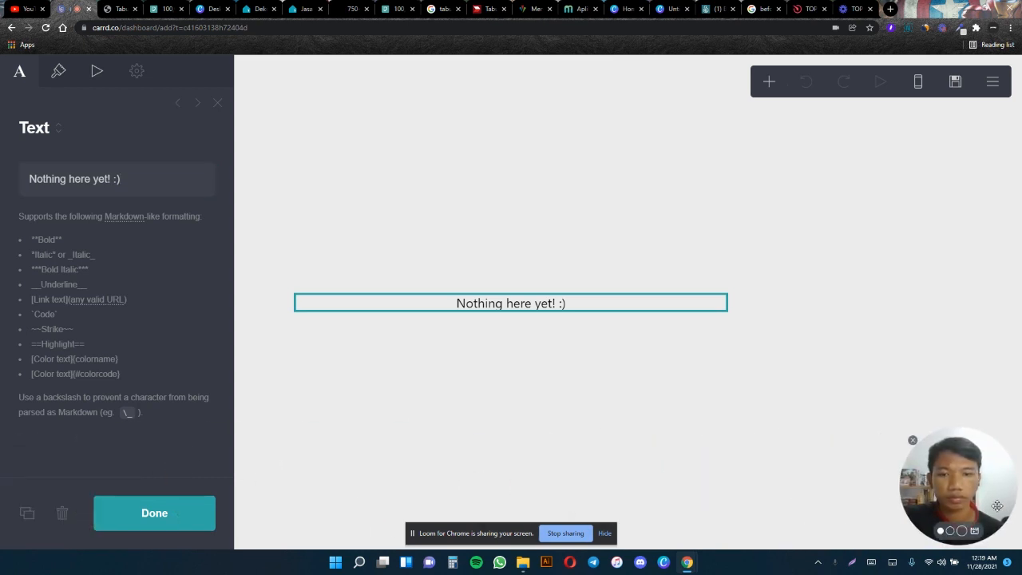
{"action": "left_click", "coordinate": [62, 513]}
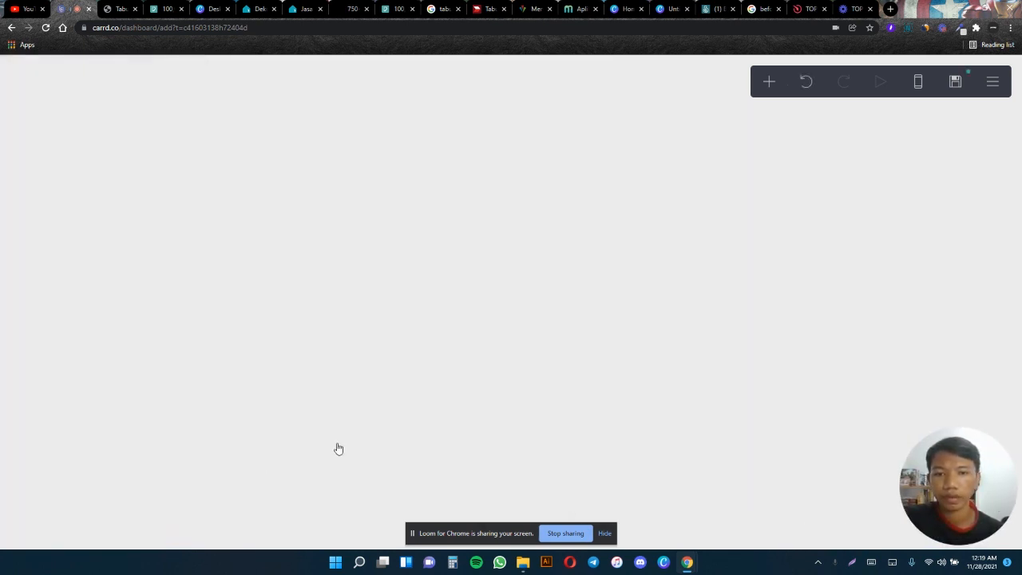
- Add a Container element to the empty page
{"action": "left_click", "coordinate": [426, 289]}
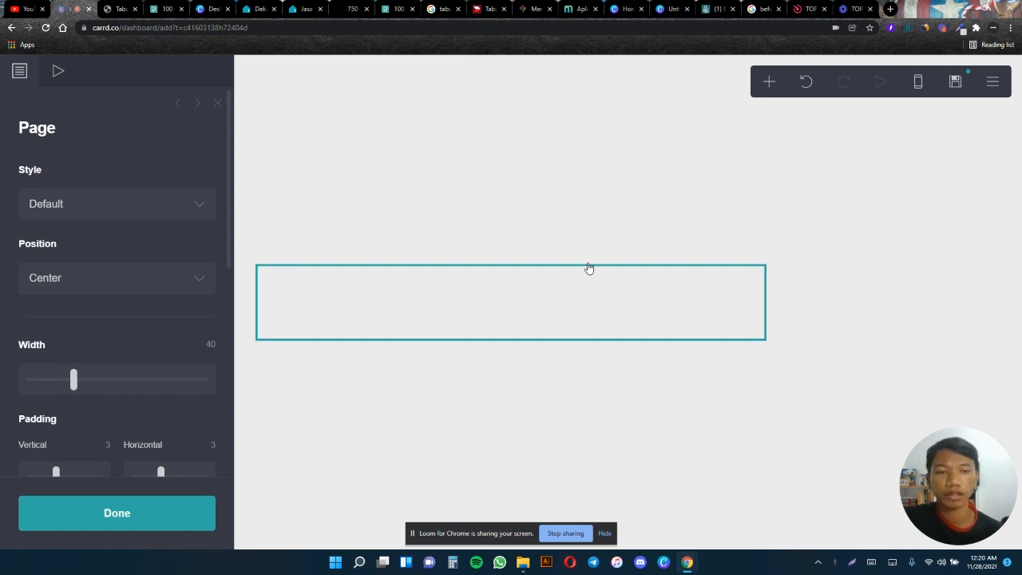
{"action": "left_click", "coordinate": [770, 83]}
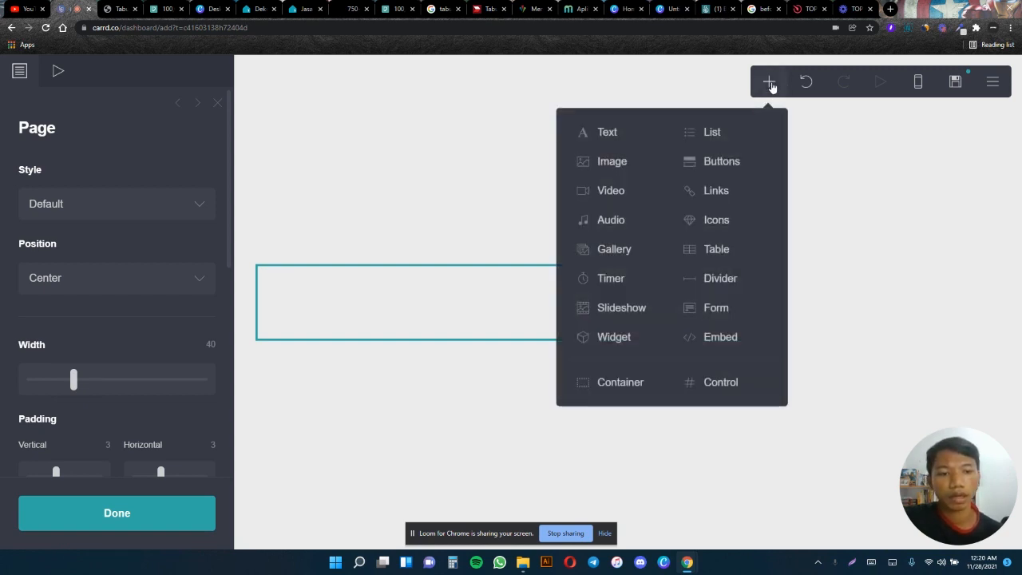
{"action": "left_click", "coordinate": [637, 384]}
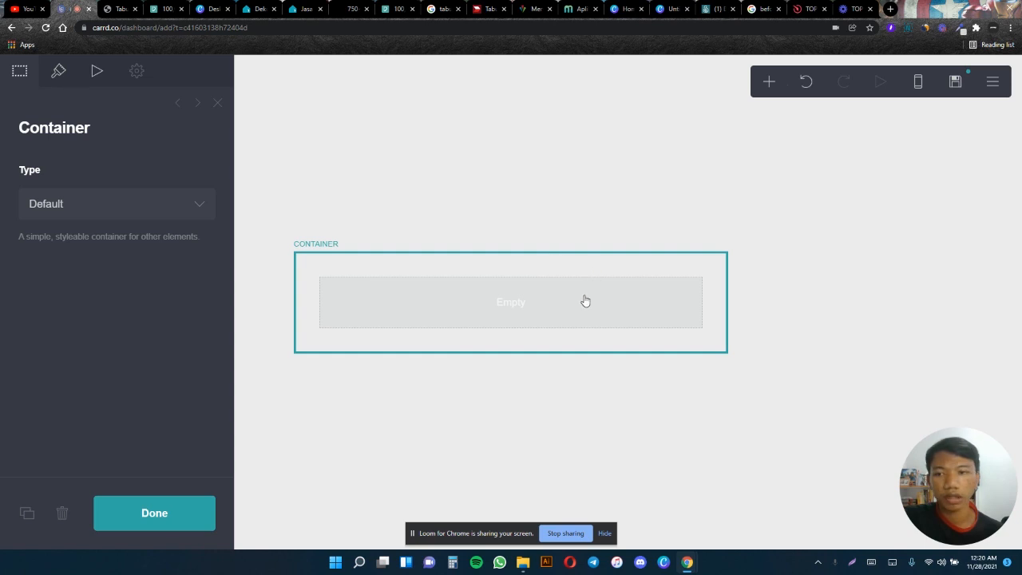
- Set the new container's background type to Image in its appearance settings
{"action": "left_click", "coordinate": [59, 72]}
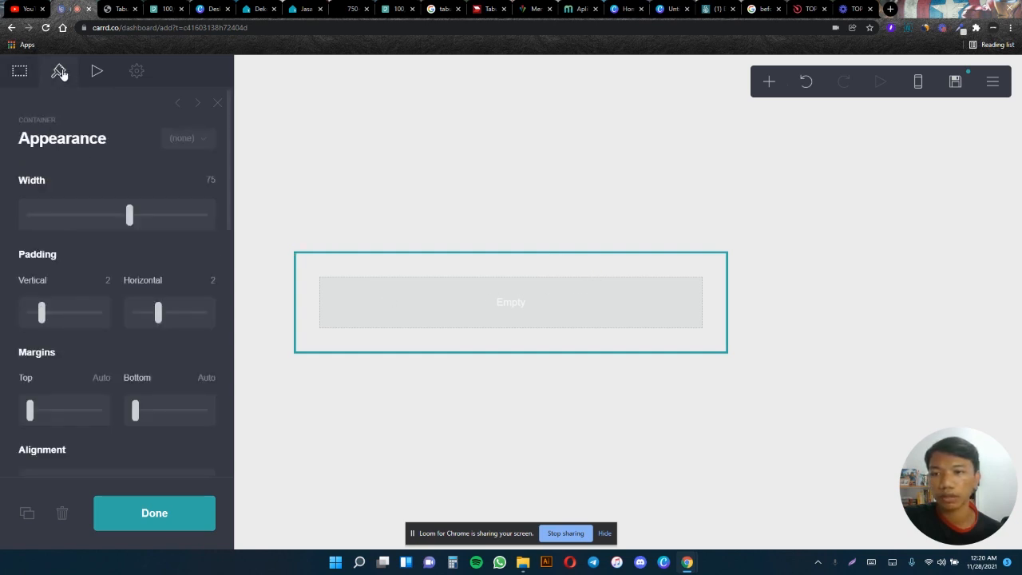
{"action": "scroll", "coordinate": [84, 148], "scroll_direction": "down", "scroll_amount": 5}
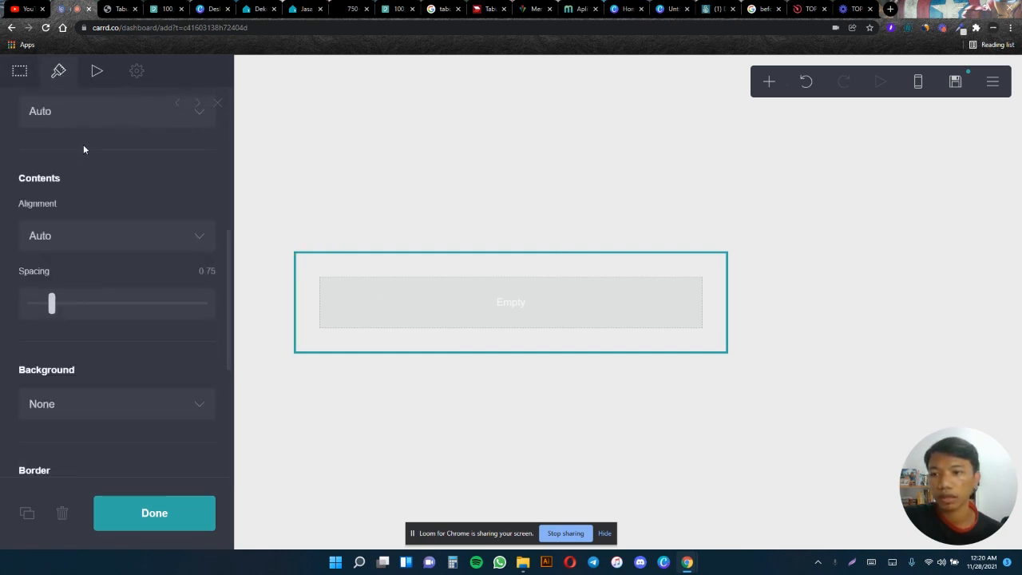
{"action": "scroll", "coordinate": [83, 150], "scroll_direction": "down", "scroll_amount": 3}
{"action": "left_click", "coordinate": [134, 193]}
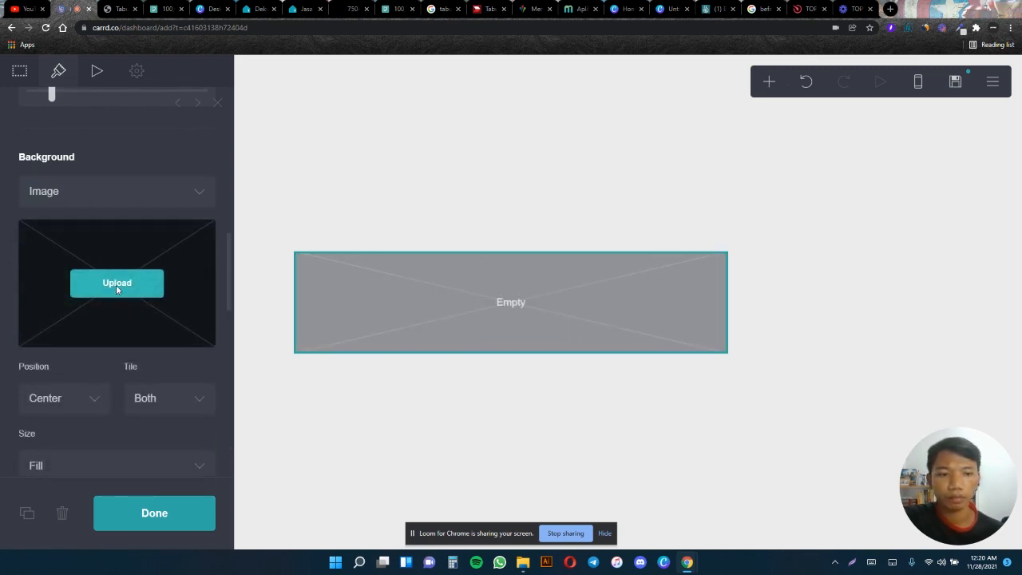
- Upload the greyscale "Untitled design (8)" from Downloads as the container's background image, with cropping turned off
{"action": "left_click", "coordinate": [116, 286]}
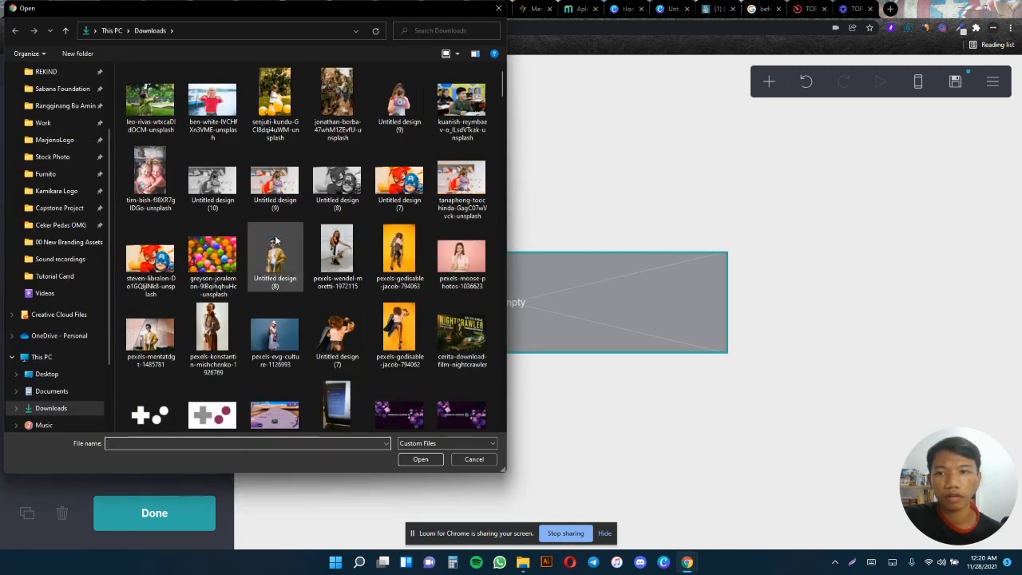
{"action": "left_click", "coordinate": [335, 181]}
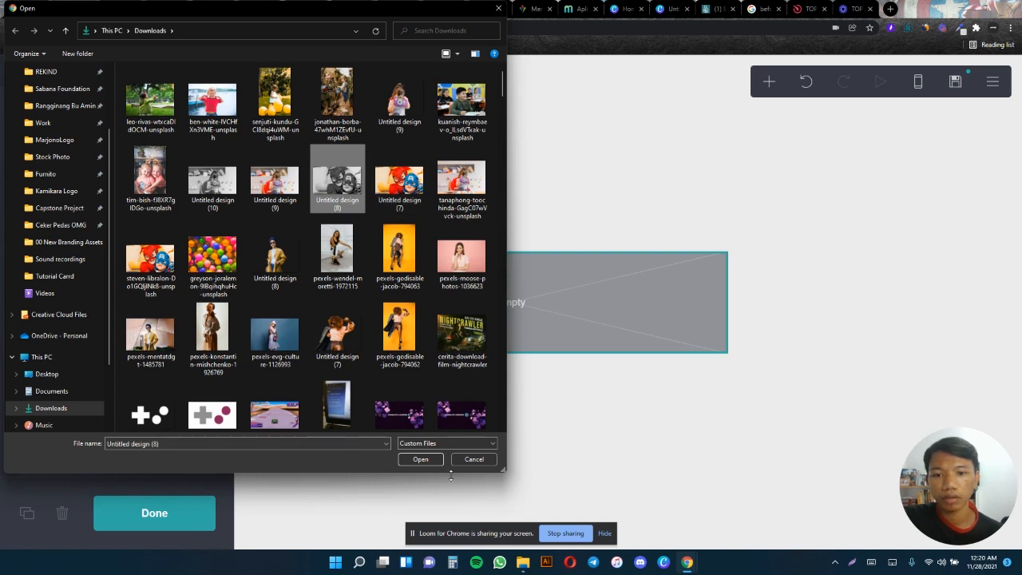
{"action": "left_click", "coordinate": [421, 459]}
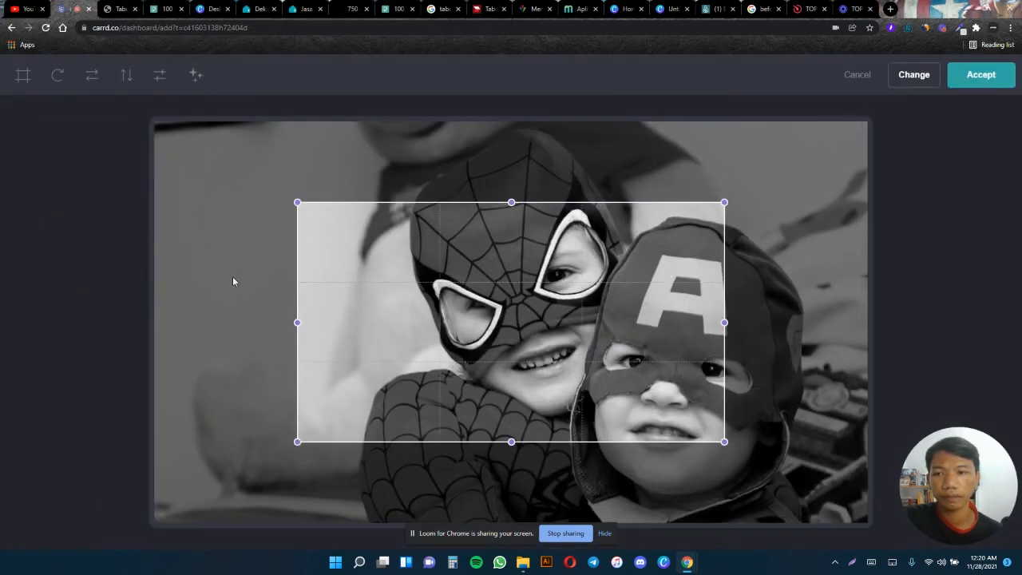
{"action": "left_click", "coordinate": [23, 75]}
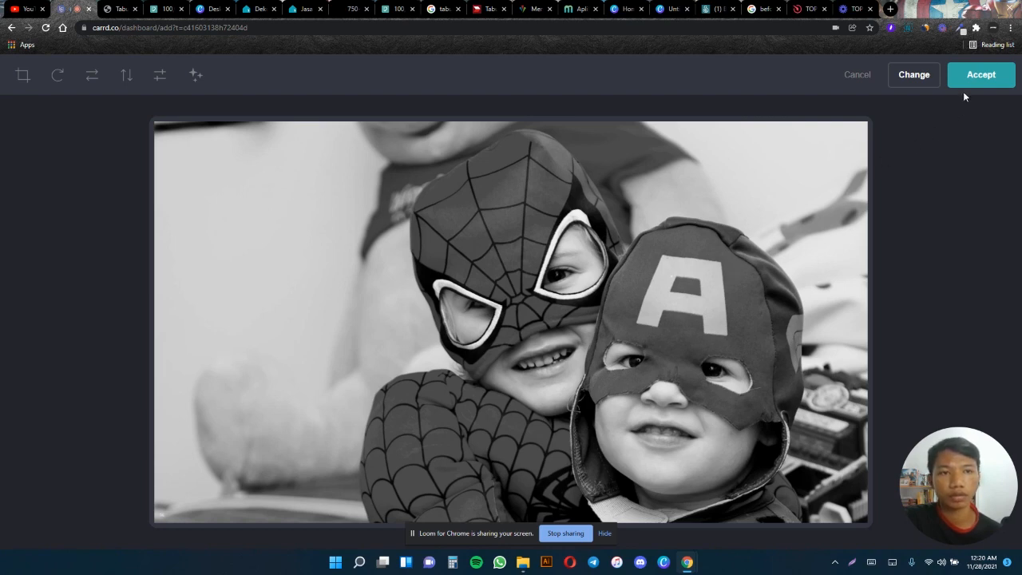
{"action": "left_click", "coordinate": [981, 75]}
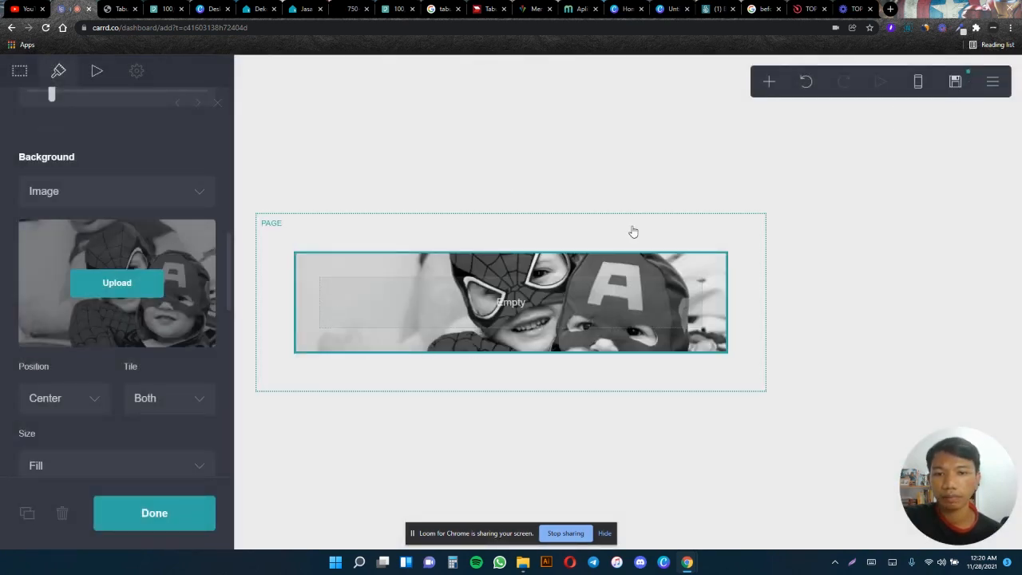
{"action": "scroll", "coordinate": [142, 281], "scroll_direction": "up", "scroll_amount": 2}
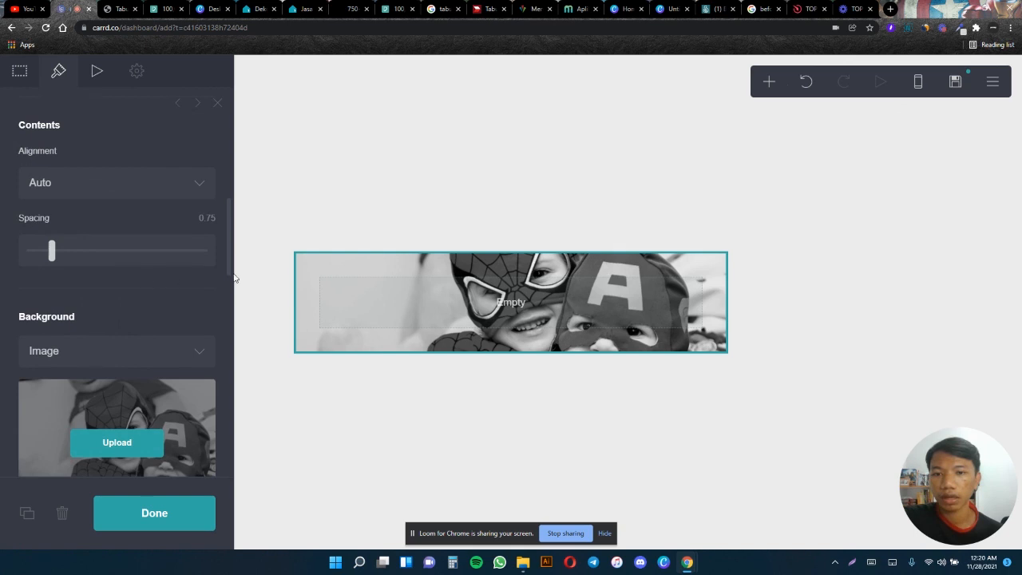
{"action": "scroll", "coordinate": [123, 319], "scroll_direction": "up", "scroll_amount": 1}
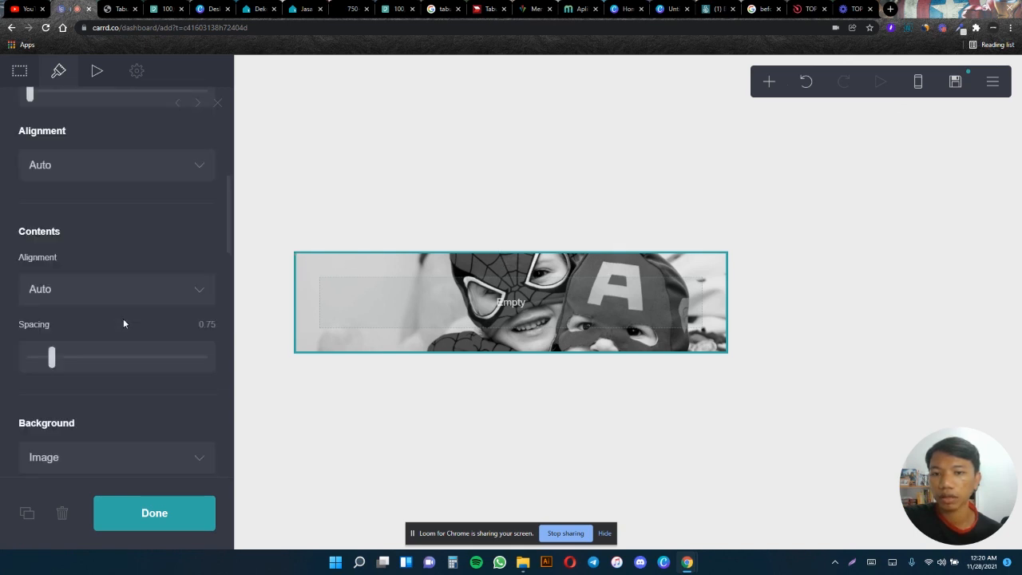
- Enable the Parallax effect for the container's greyscale background image
{"action": "scroll", "coordinate": [91, 230], "scroll_direction": "up", "scroll_amount": 1}
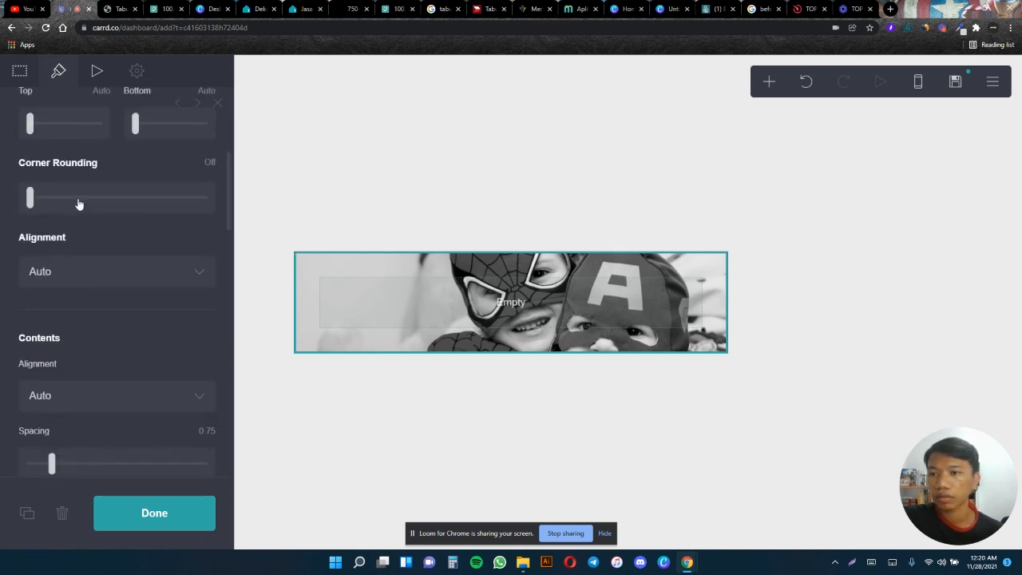
{"action": "scroll", "coordinate": [75, 239], "scroll_direction": "down", "scroll_amount": 6}
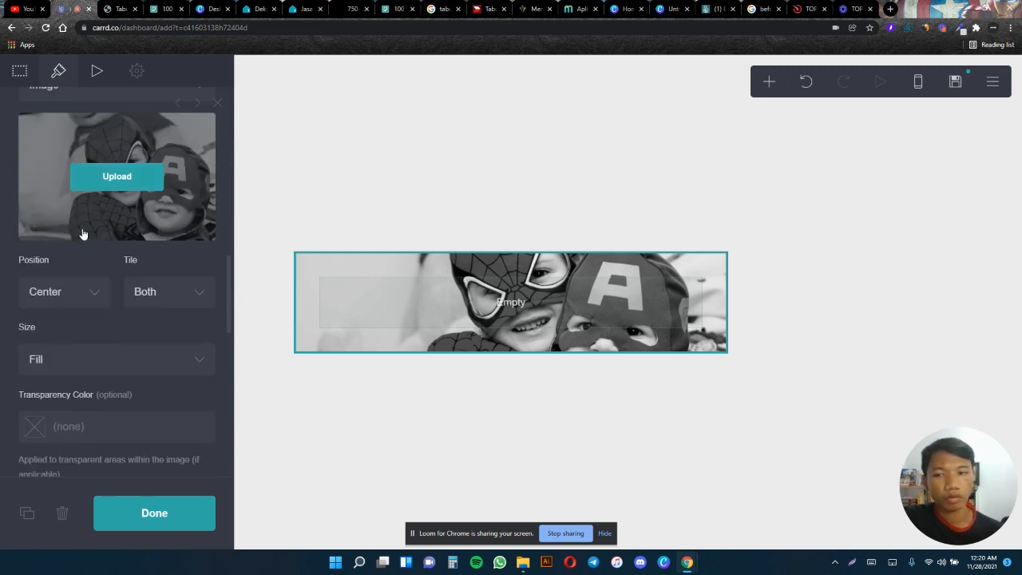
{"action": "scroll", "coordinate": [82, 230], "scroll_direction": "down", "scroll_amount": 1}
{"action": "scroll", "coordinate": [102, 182], "scroll_direction": "down", "scroll_amount": 1}
{"action": "scroll", "coordinate": [102, 180], "scroll_direction": "down", "scroll_amount": 1}
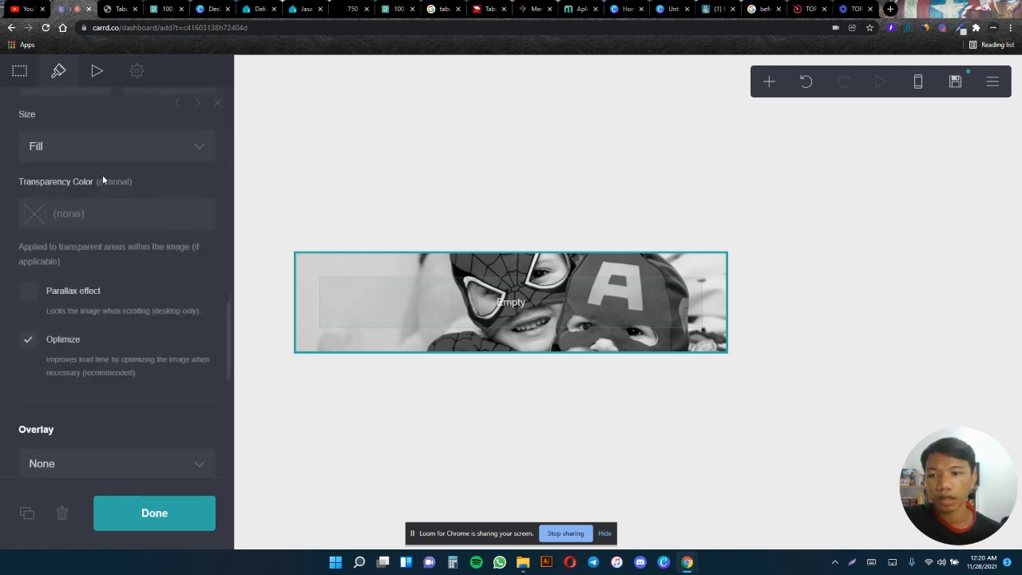
{"action": "left_click", "coordinate": [29, 293]}
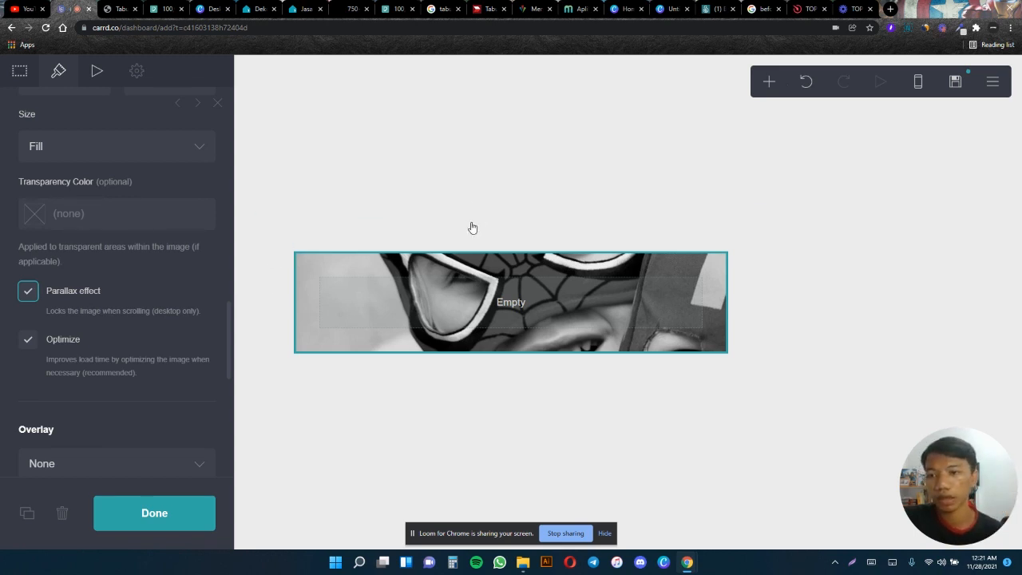
{"action": "scroll", "coordinate": [143, 279], "scroll_direction": "up", "scroll_amount": 4}
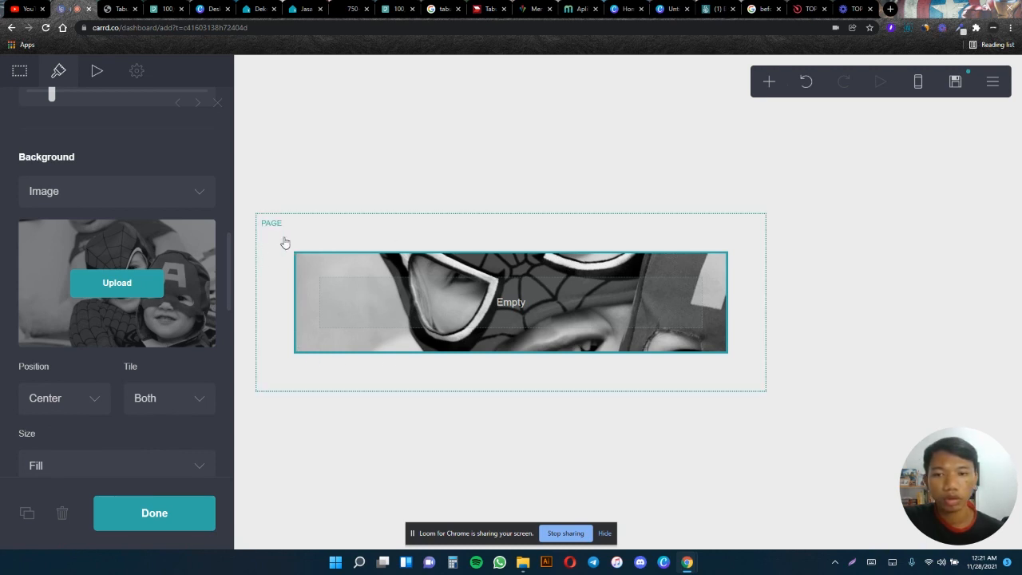
- Set the page width to 100
{"action": "left_click", "coordinate": [713, 225]}
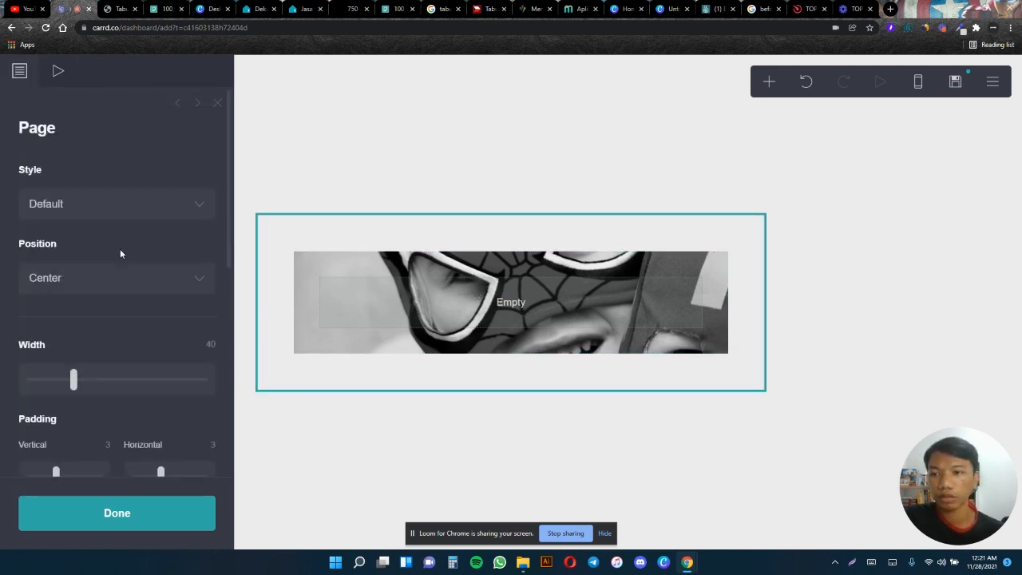
{"action": "scroll", "coordinate": [120, 254], "scroll_direction": "down", "scroll_amount": 2}
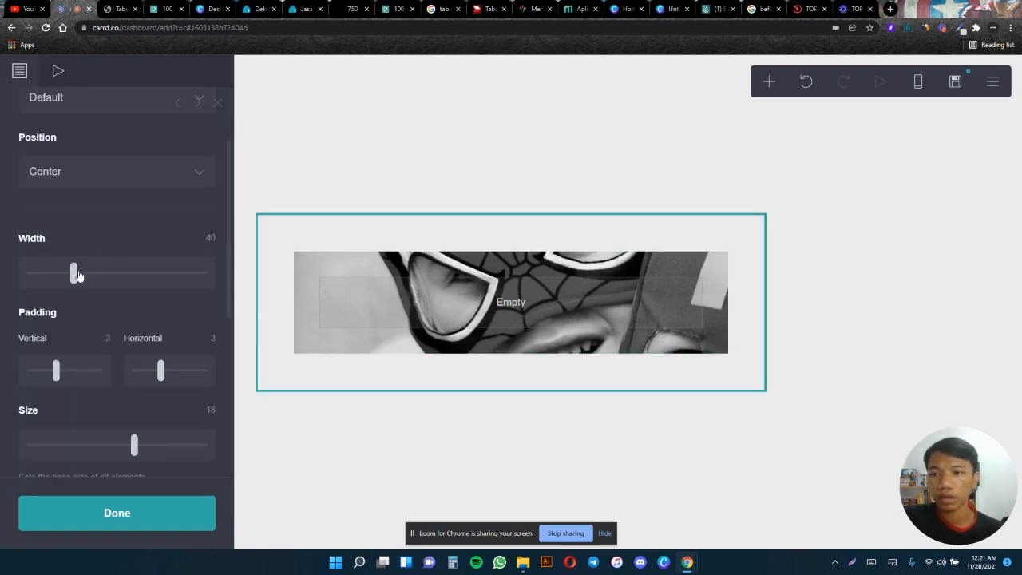
{"action": "left_click_drag", "start_coordinate": [76, 273], "coordinate": [228, 291]}
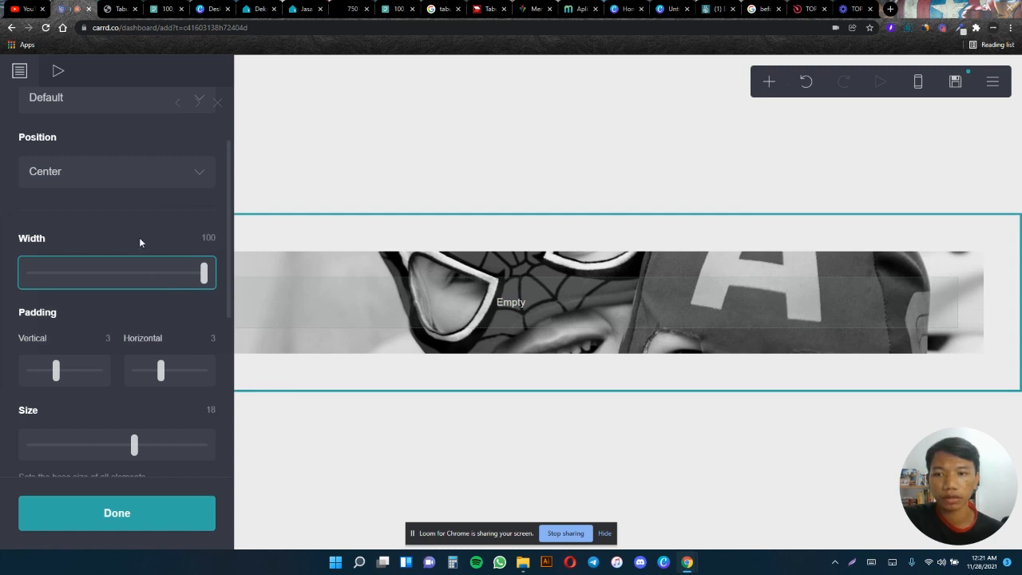
- Set both the width and the height of the greyscale container to Full Bleed
{"action": "left_click", "coordinate": [471, 262]}
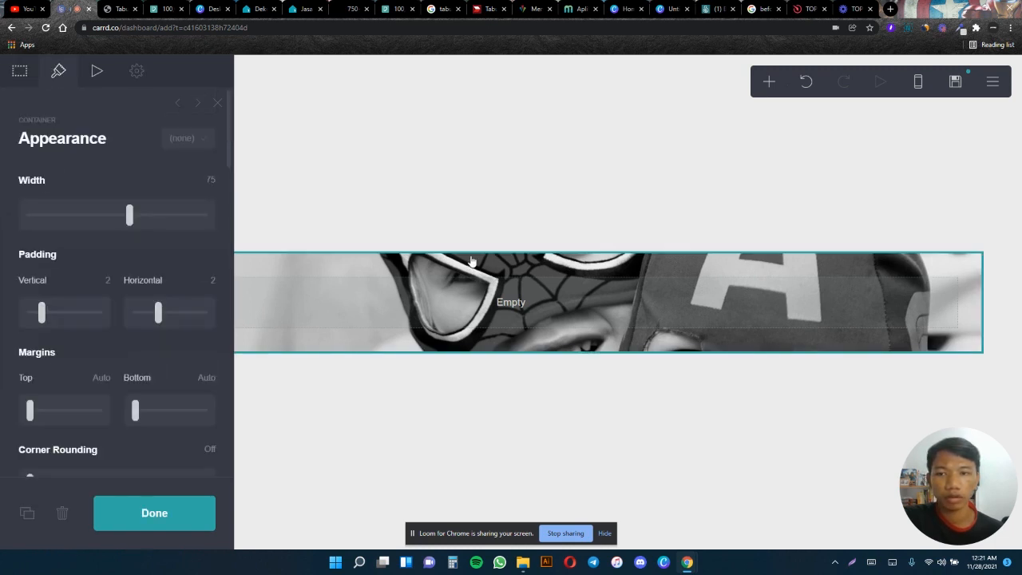
{"action": "left_click_drag", "start_coordinate": [132, 214], "coordinate": [224, 229]}
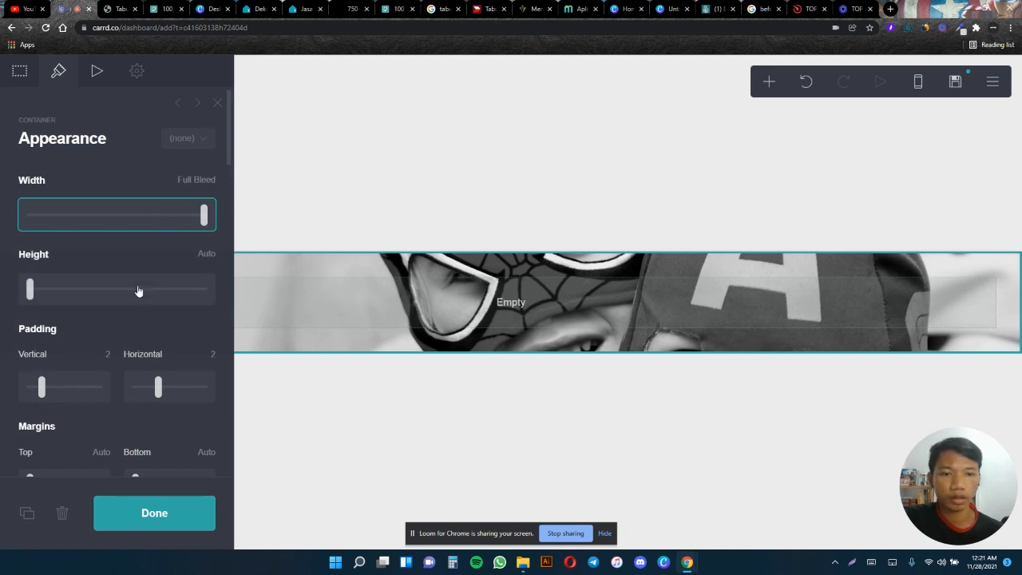
{"action": "left_click_drag", "start_coordinate": [29, 292], "coordinate": [220, 304]}
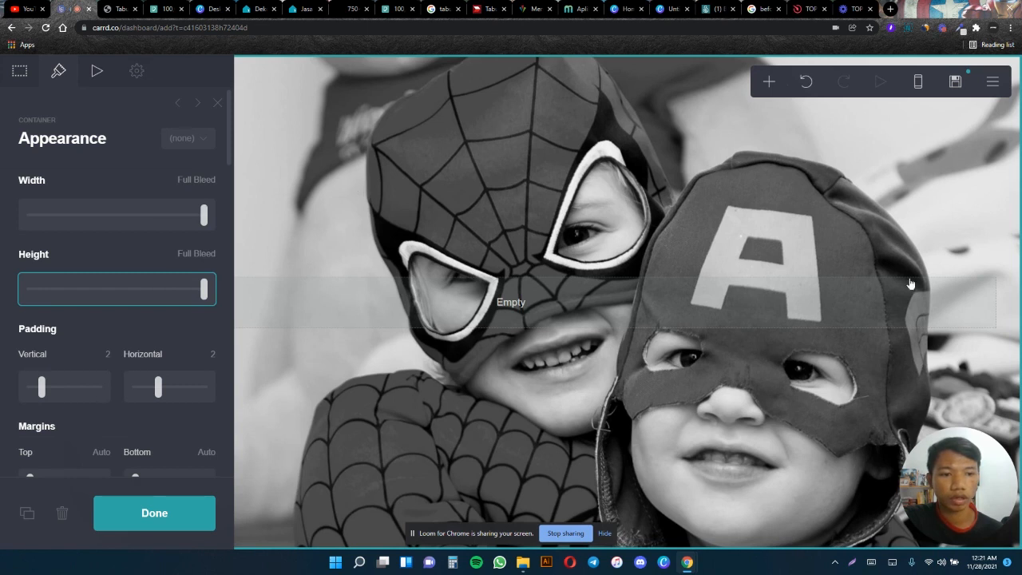
{"action": "left_click", "coordinate": [137, 520]}
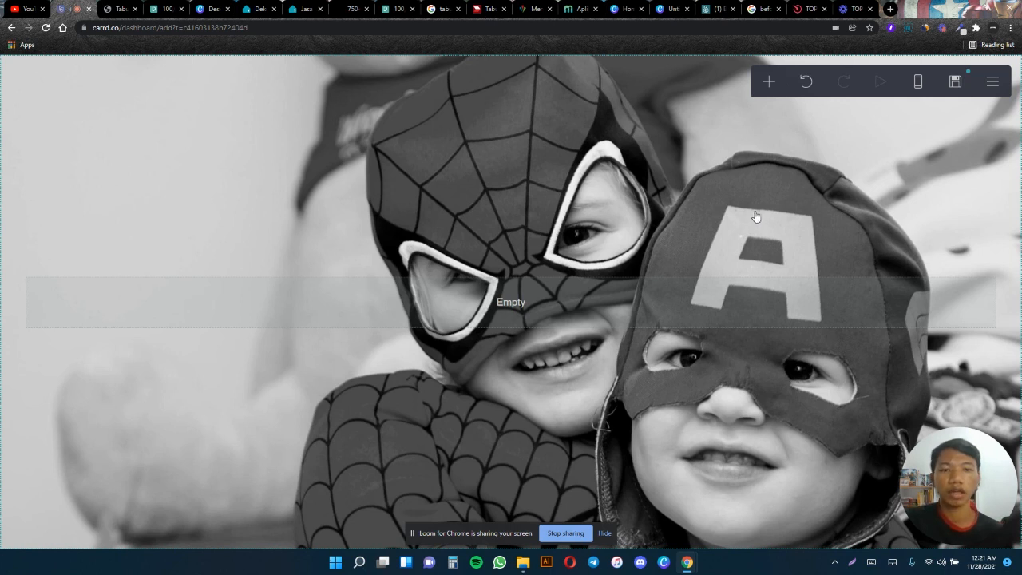
- Duplicate the greyscale container and replace the copy's background image with the colour "Untitled design (7)" from Downloads
{"action": "left_click", "coordinate": [806, 174]}
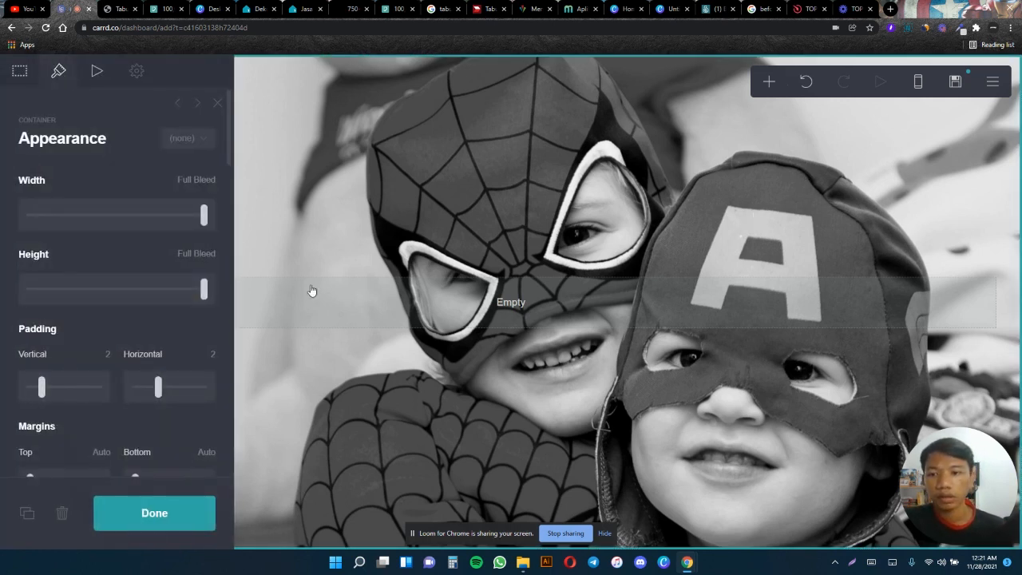
{"action": "left_click", "coordinate": [28, 515]}
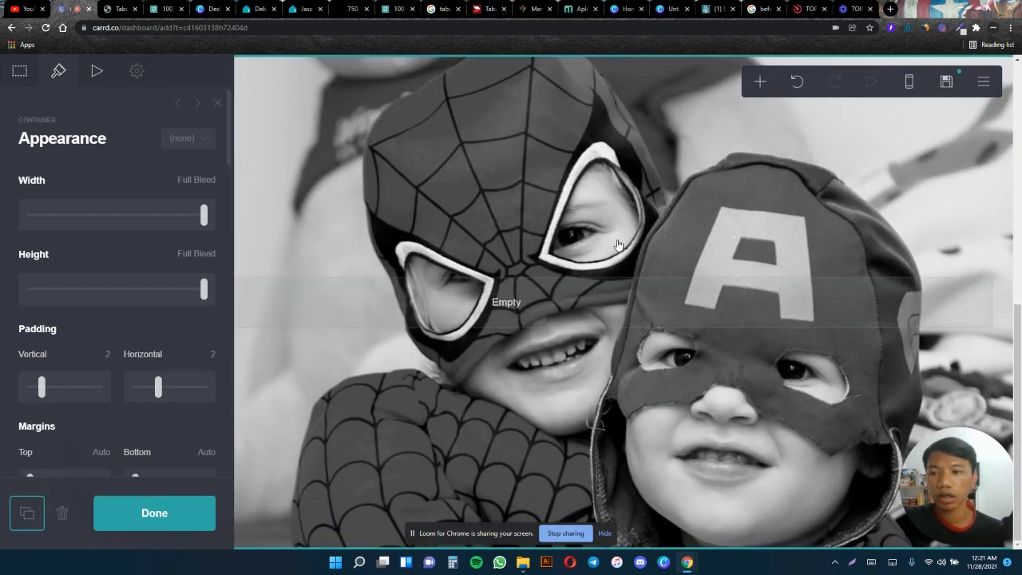
{"action": "scroll", "coordinate": [117, 161], "scroll_direction": "down", "scroll_amount": 8}
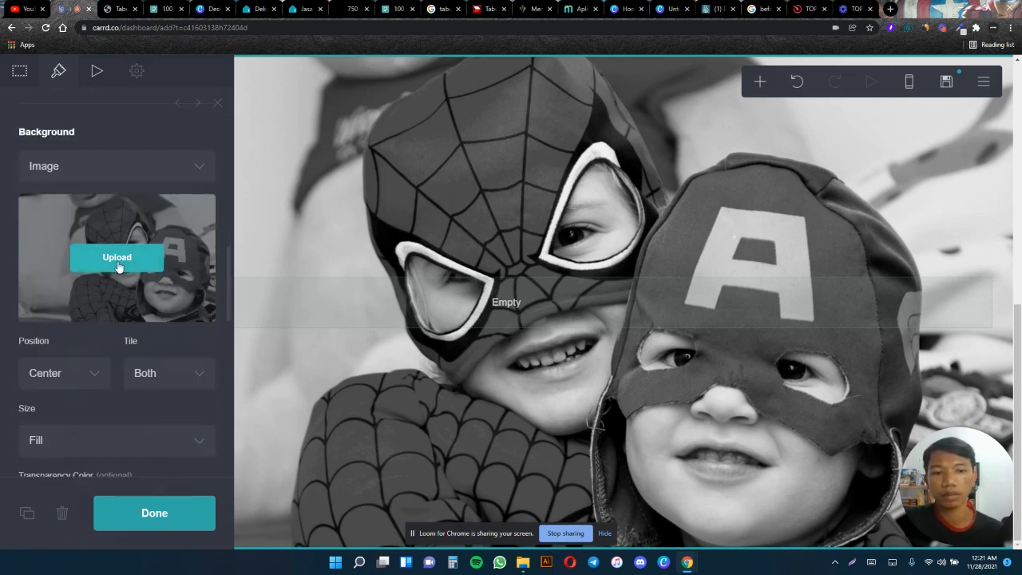
{"action": "left_click", "coordinate": [118, 261]}
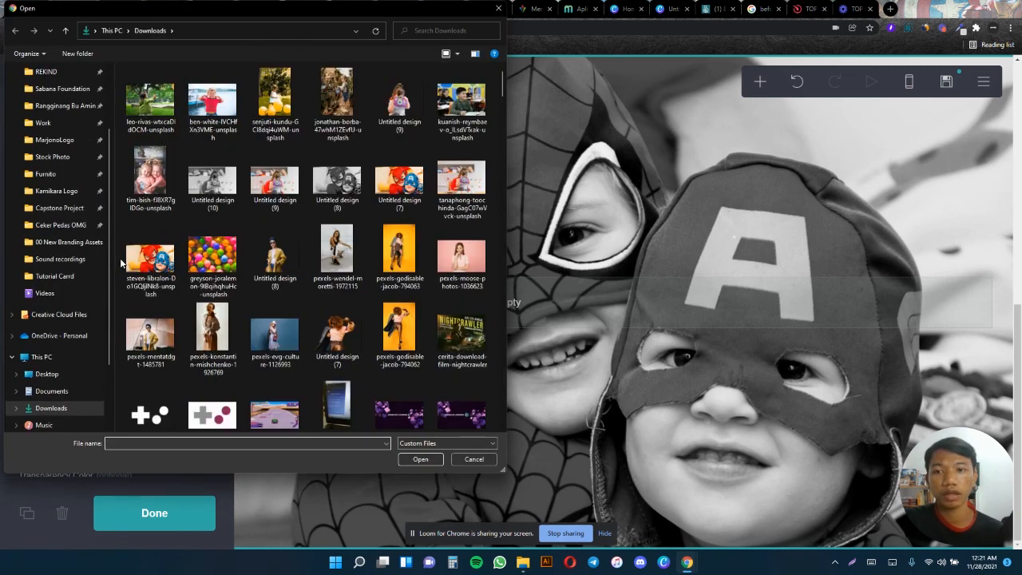
{"action": "left_click", "coordinate": [402, 186]}
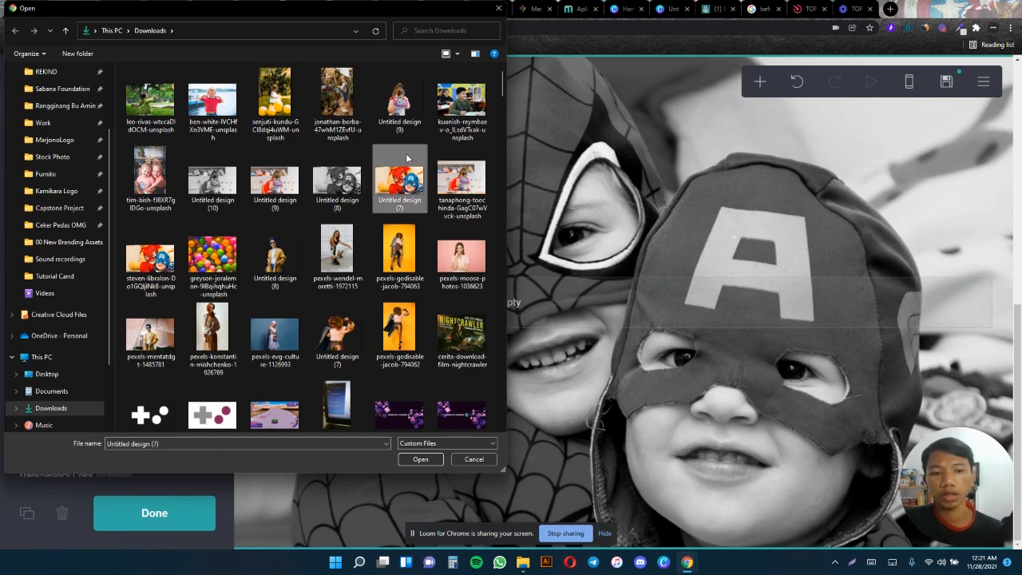
{"action": "left_click", "coordinate": [426, 458]}
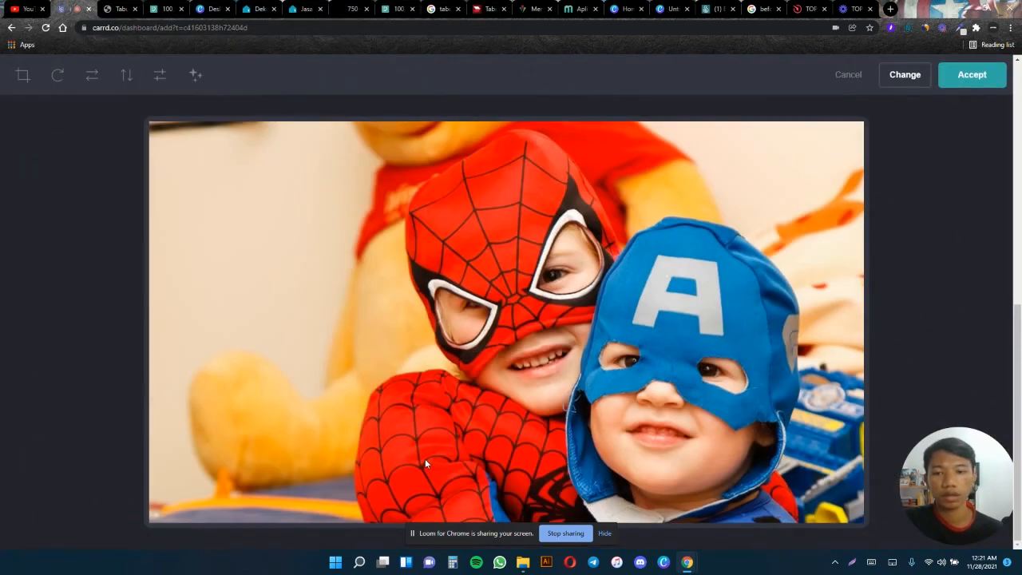
{"action": "left_click", "coordinate": [968, 75]}
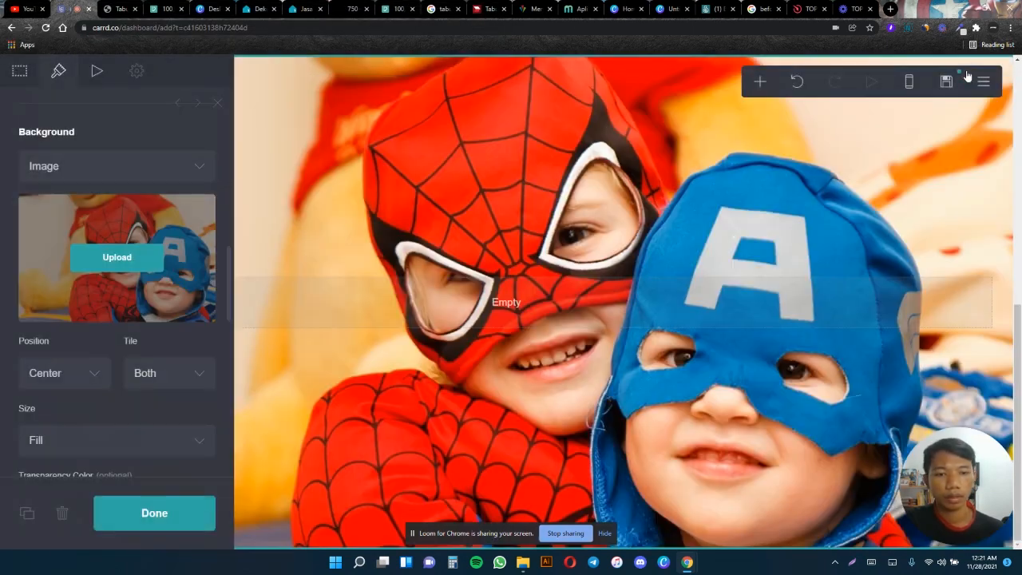
{"action": "left_click", "coordinate": [169, 511]}
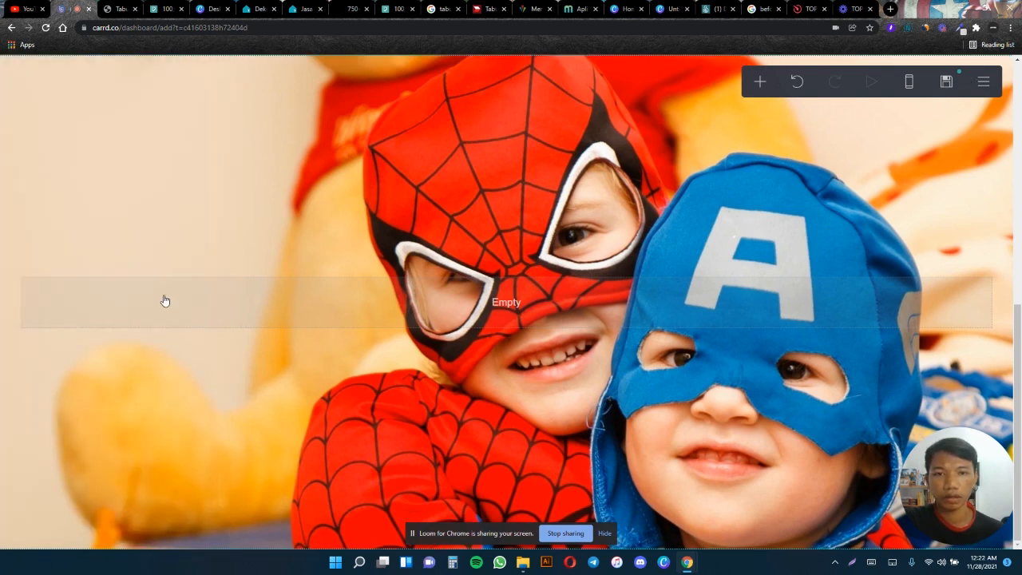
- Examine the transition between the greyscale and colour containers while moving up and down the page
{"action": "scroll", "coordinate": [163, 300], "scroll_direction": "up", "scroll_amount": 3}
{"action": "scroll", "coordinate": [162, 299], "scroll_direction": "up", "scroll_amount": 4}
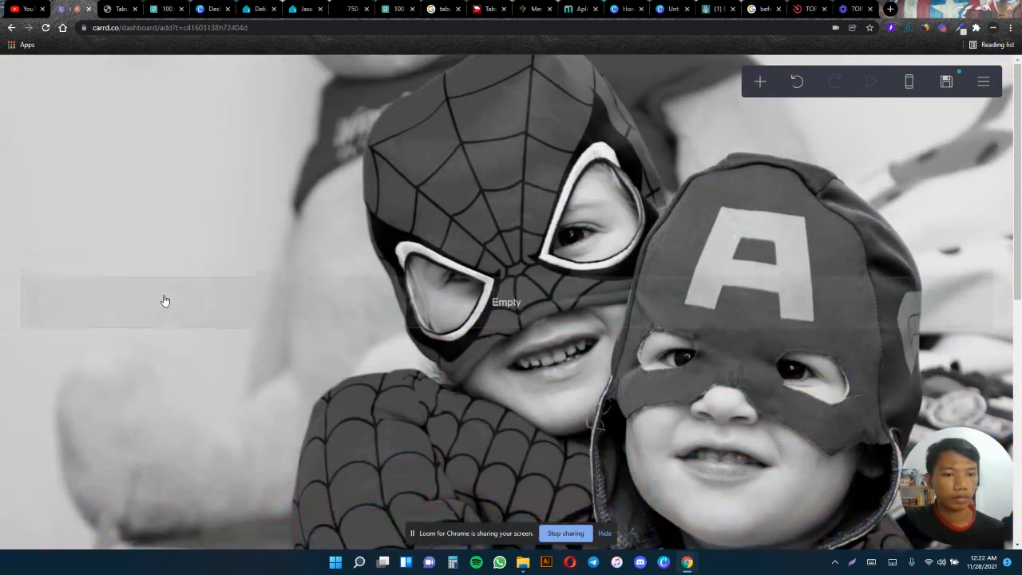
{"action": "scroll", "coordinate": [164, 300], "scroll_direction": "down", "scroll_amount": 2}
{"action": "scroll", "coordinate": [523, 231], "scroll_direction": "down", "scroll_amount": 3}
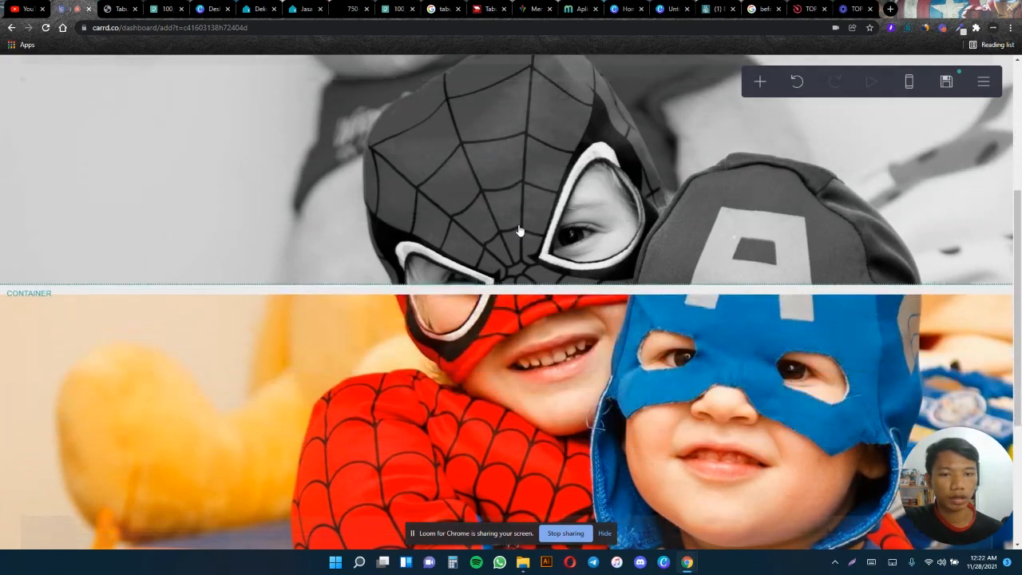
{"action": "scroll", "coordinate": [519, 231], "scroll_direction": "down", "scroll_amount": 3}
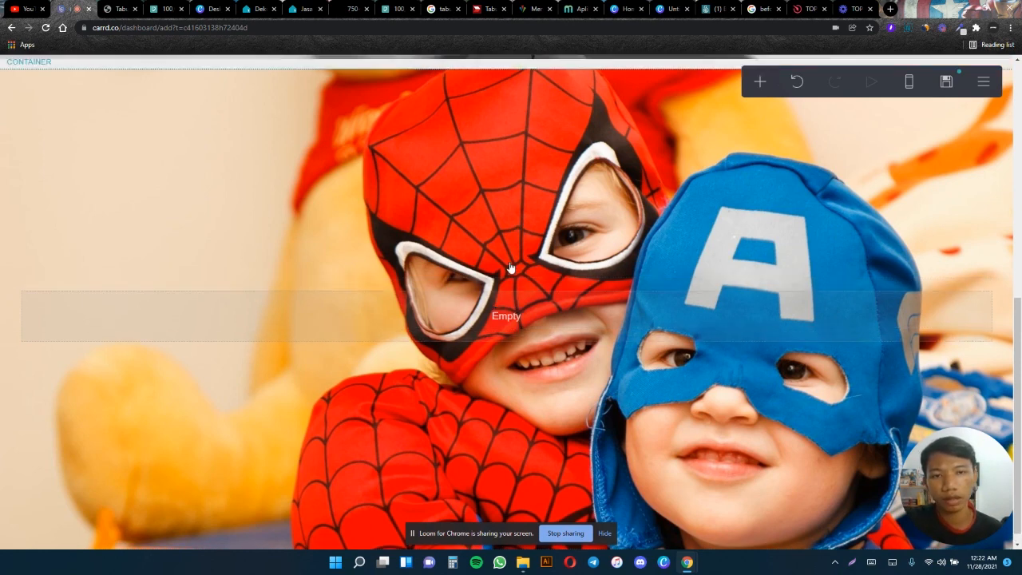
{"action": "scroll", "coordinate": [511, 268], "scroll_direction": "up", "scroll_amount": 2}
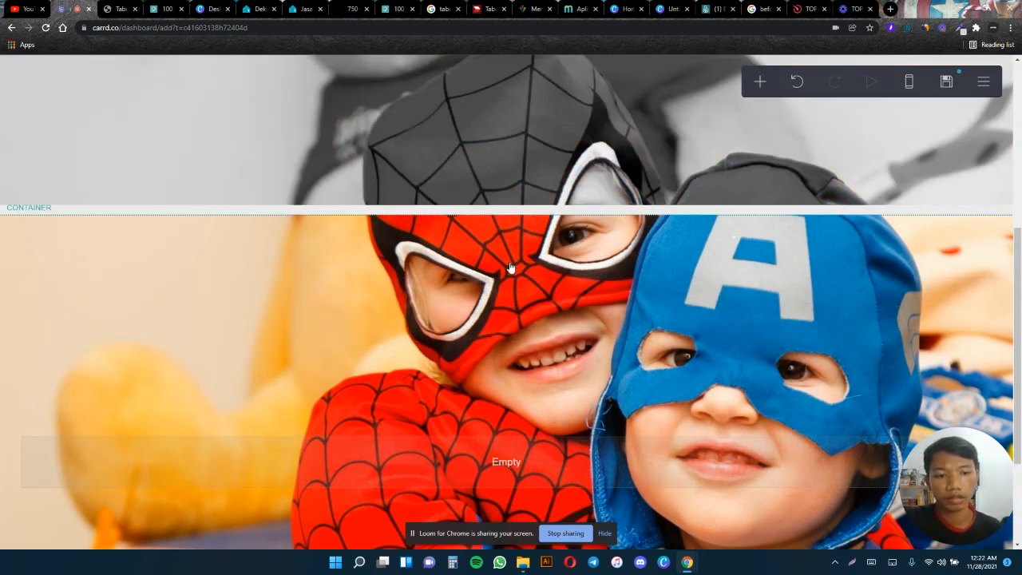
{"action": "scroll", "coordinate": [511, 267], "scroll_direction": "up", "scroll_amount": 4}
{"action": "scroll", "coordinate": [510, 267], "scroll_direction": "down", "scroll_amount": 5}
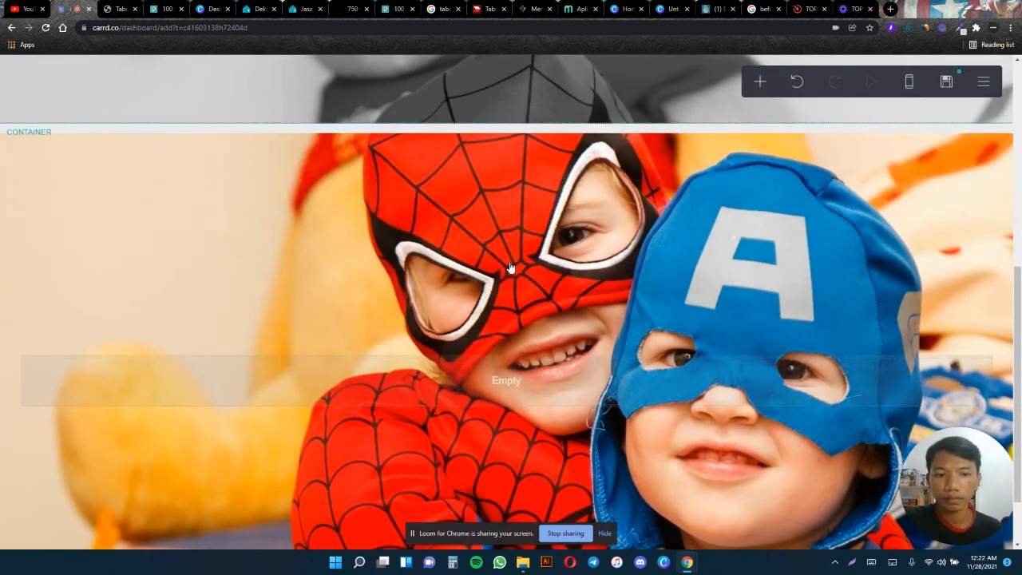
{"action": "scroll", "coordinate": [511, 268], "scroll_direction": "up", "scroll_amount": 4}
{"action": "scroll", "coordinate": [831, 293], "scroll_direction": "down", "scroll_amount": 2}
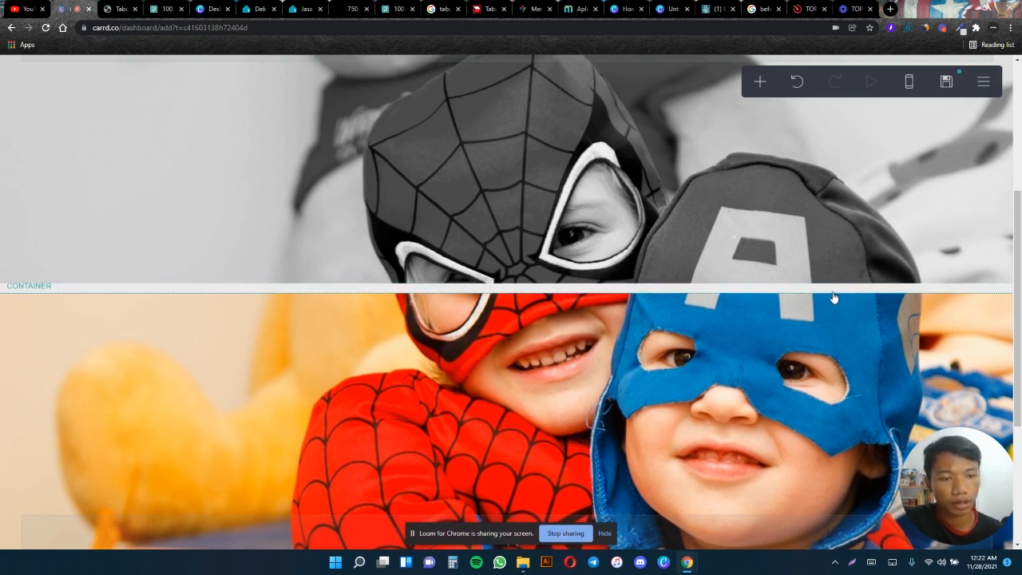
- Set the top and bottom margins of the greyscale container to 0
{"action": "left_click", "coordinate": [834, 304]}
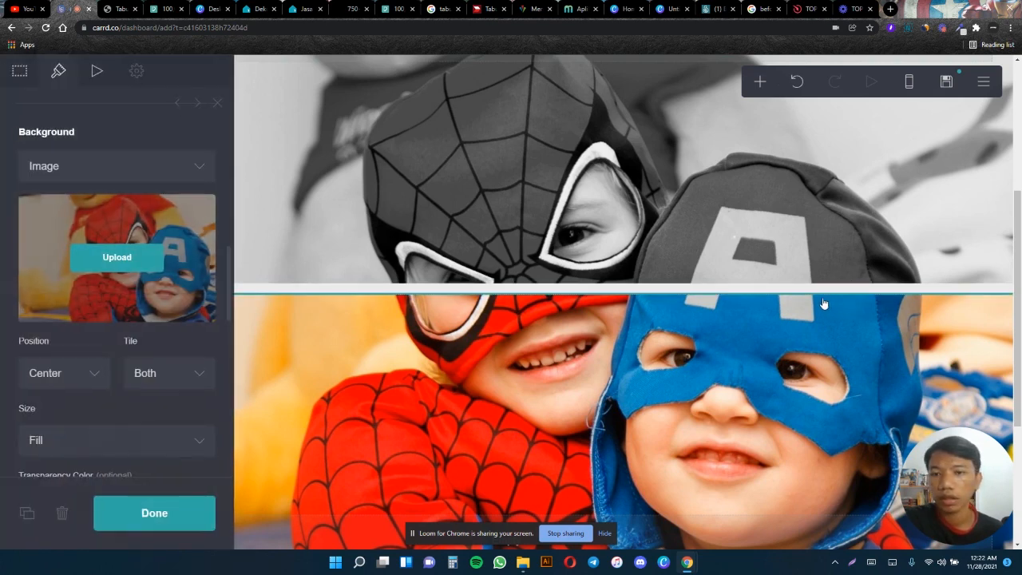
{"action": "left_click", "coordinate": [830, 265]}
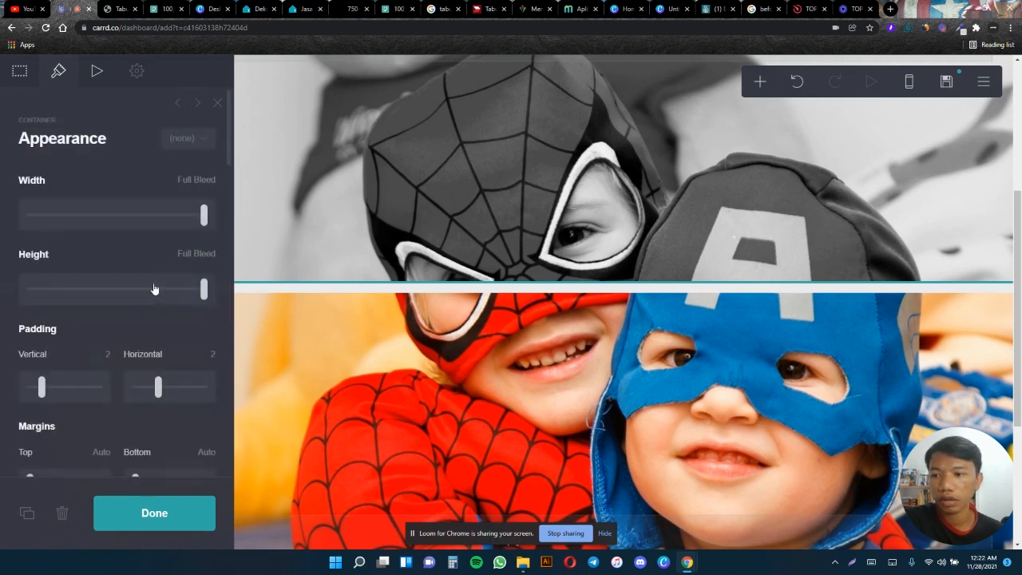
{"action": "scroll", "coordinate": [155, 288], "scroll_direction": "down", "scroll_amount": 2}
{"action": "left_click", "coordinate": [103, 293]}
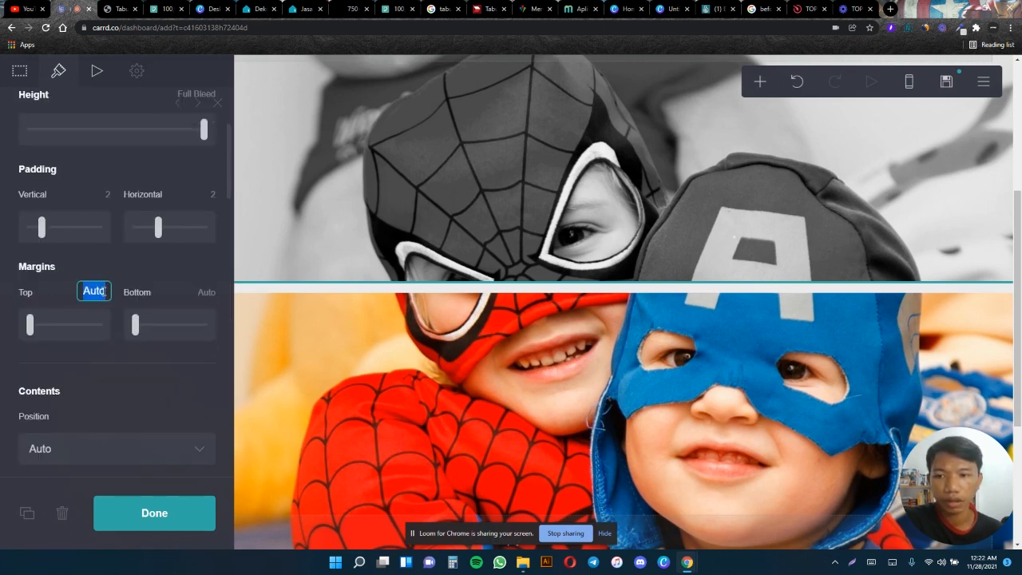
{"action": "type", "text": "0"}
{"action": "key", "text": "Return"}
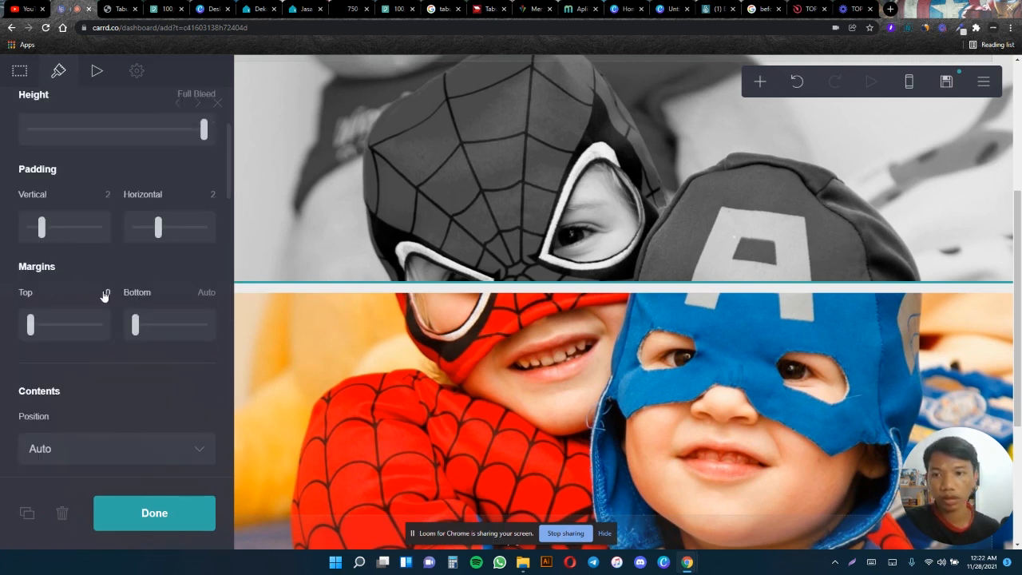
{"action": "left_click", "coordinate": [206, 293]}
{"action": "type", "text": "0"}
{"action": "key", "text": "Return"}
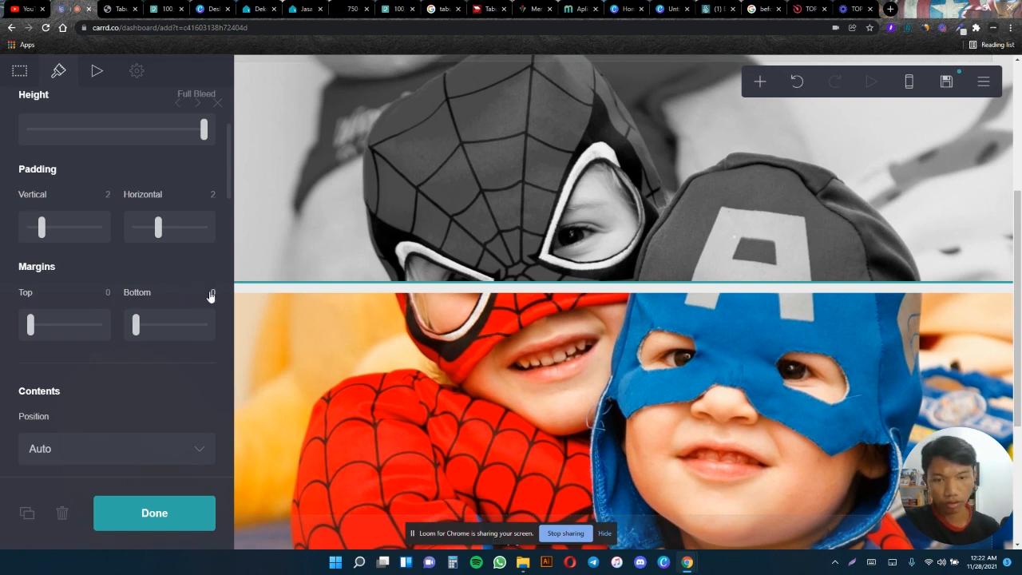
- Set the top and bottom margins of the colour container to 0
{"action": "left_click", "coordinate": [910, 317]}
{"action": "scroll", "coordinate": [137, 369], "scroll_direction": "down", "scroll_amount": 2}
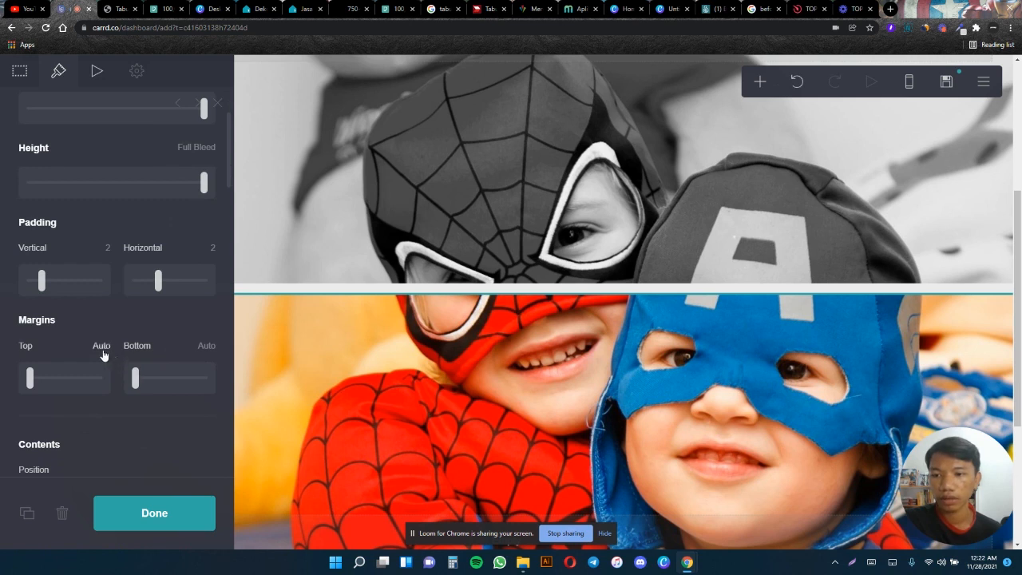
{"action": "left_click", "coordinate": [101, 347]}
{"action": "type", "text": "0"}
{"action": "key", "text": "Return"}
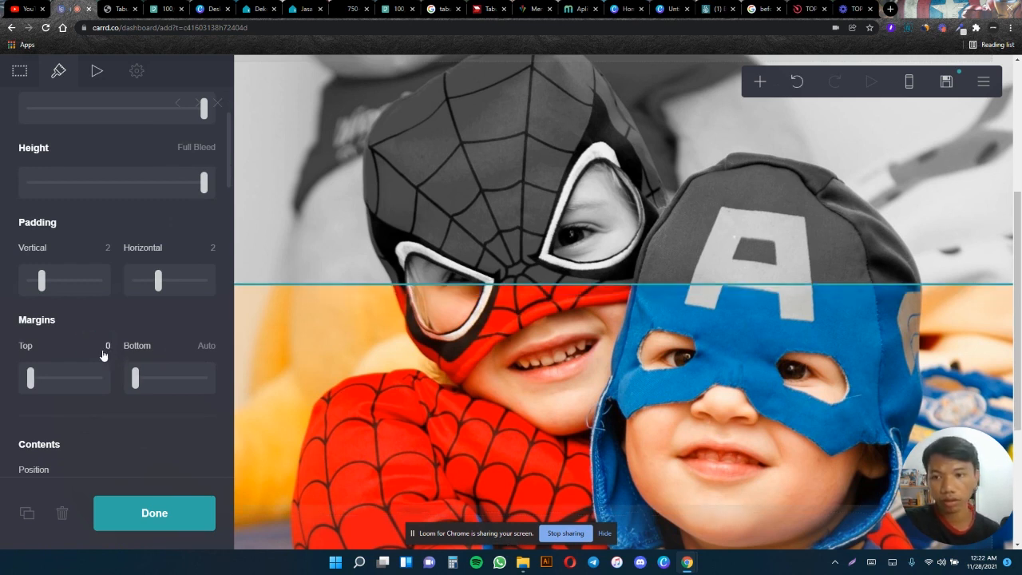
{"action": "left_click", "coordinate": [214, 346]}
{"action": "type", "text": "0"}
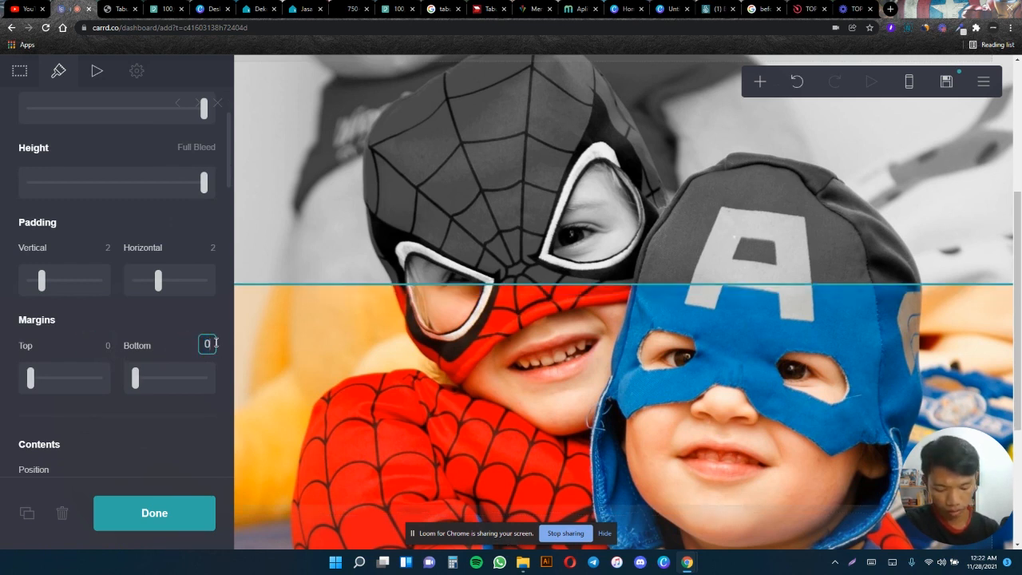
{"action": "key", "text": "Return"}
{"action": "left_click", "coordinate": [191, 512]}
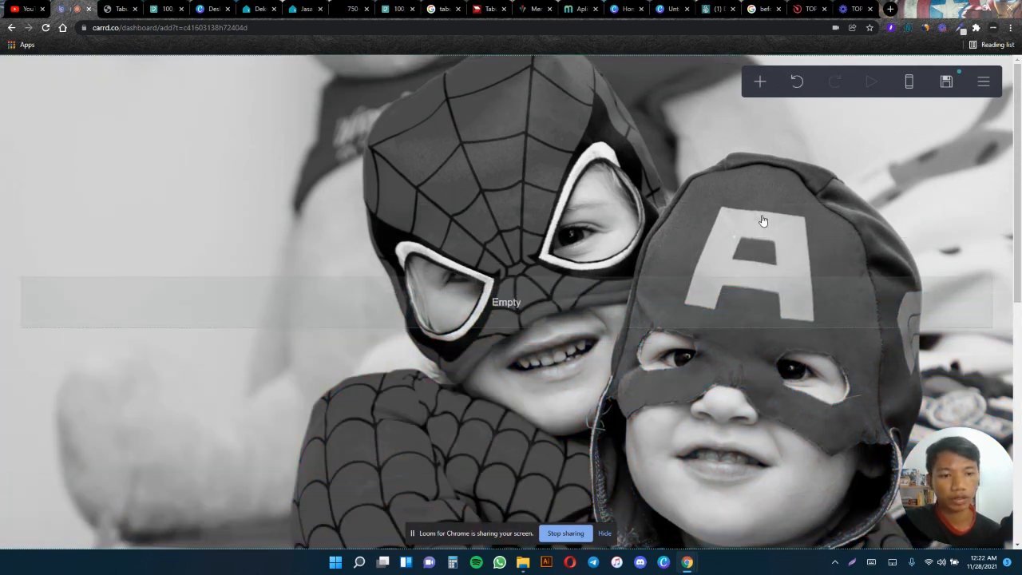
- Examine the before-and-after scroll effect across the two gapless containers, moving down and back up the page
{"action": "scroll", "coordinate": [762, 221], "scroll_direction": "down", "scroll_amount": 2}
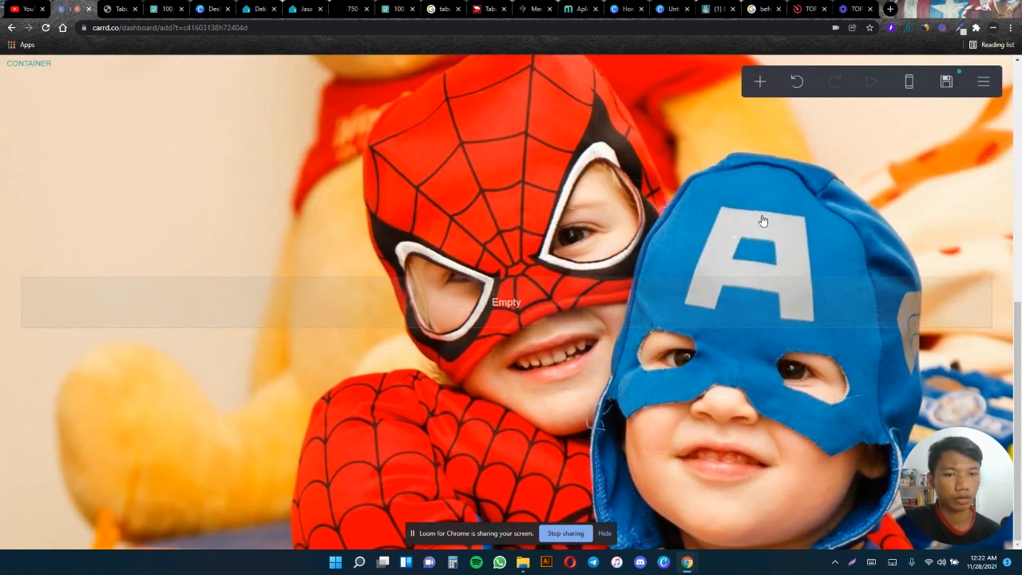
{"action": "scroll", "coordinate": [571, 222], "scroll_direction": "up", "scroll_amount": 4}
{"action": "scroll", "coordinate": [570, 222], "scroll_direction": "up", "scroll_amount": 2}
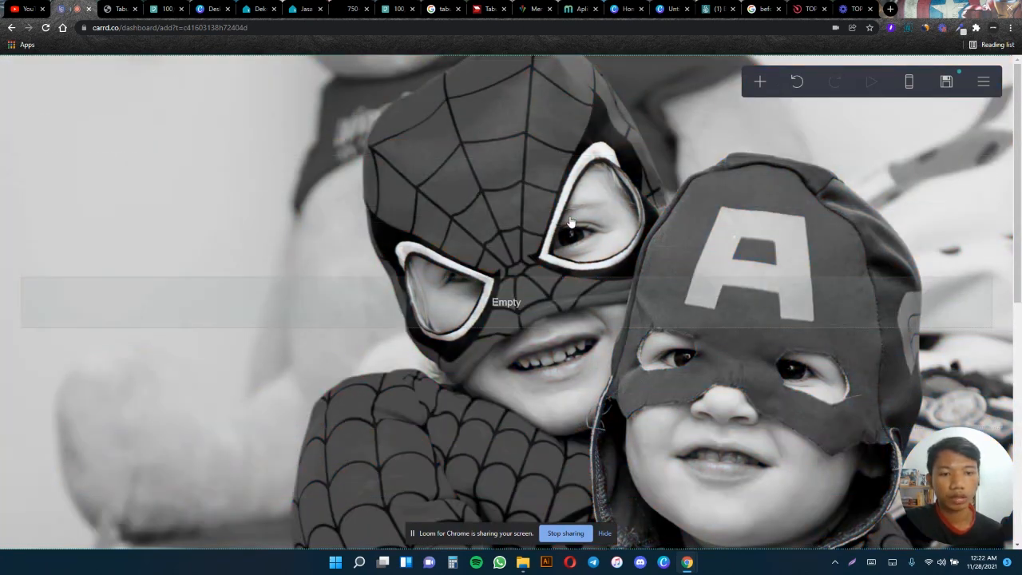
{"action": "scroll", "coordinate": [548, 217], "scroll_direction": "up", "scroll_amount": 2}
{"action": "scroll", "coordinate": [548, 217], "scroll_direction": "down", "scroll_amount": 3}
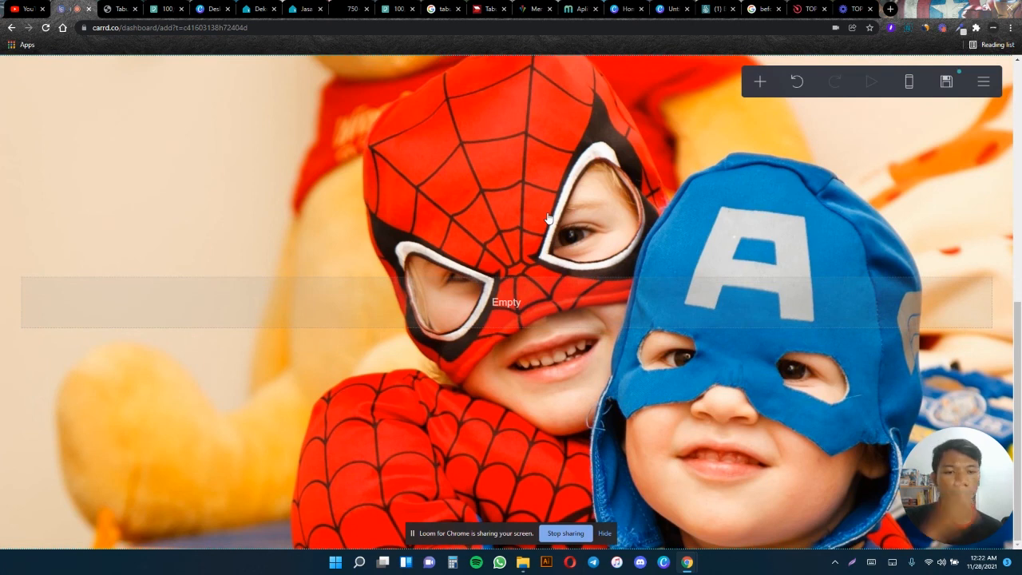
{"action": "scroll", "coordinate": [549, 218], "scroll_direction": "up", "scroll_amount": 6}
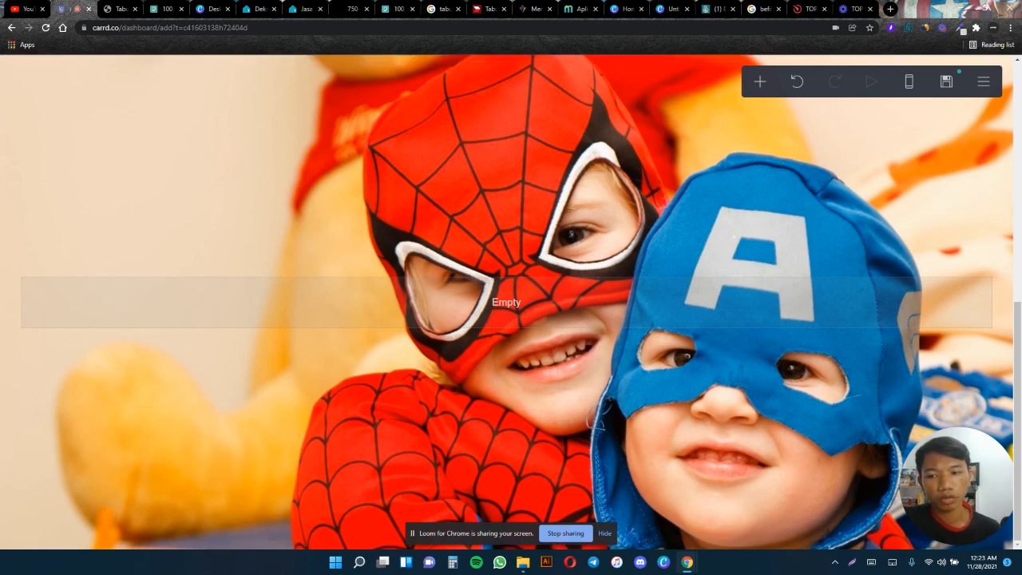
- Try a height of 21 for the colour container and 33 for the greyscale container
{"action": "left_click", "coordinate": [956, 193]}
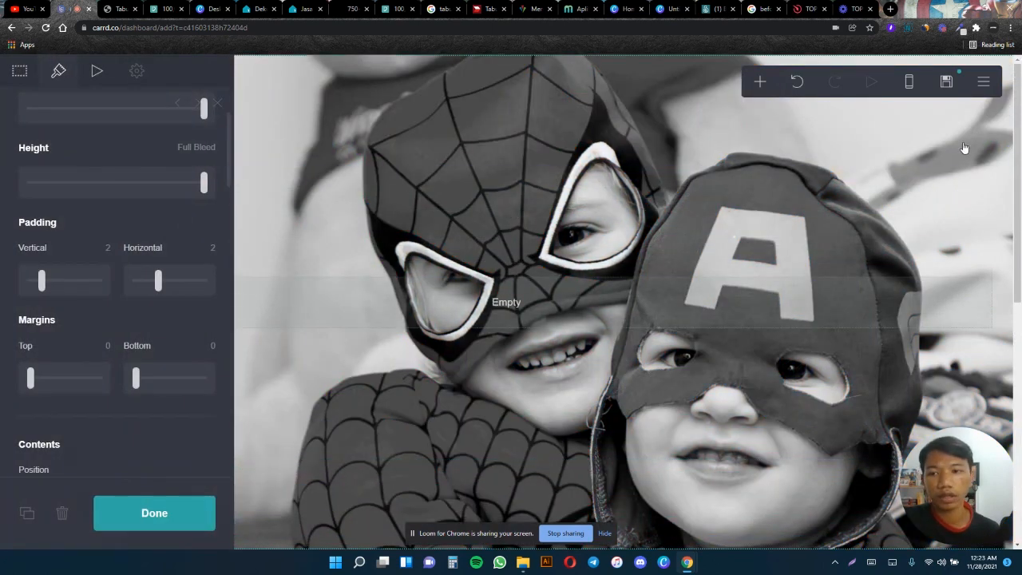
{"action": "scroll", "coordinate": [200, 201], "scroll_direction": "up", "scroll_amount": 1}
{"action": "left_click_drag", "start_coordinate": [203, 236], "coordinate": [63, 236]}
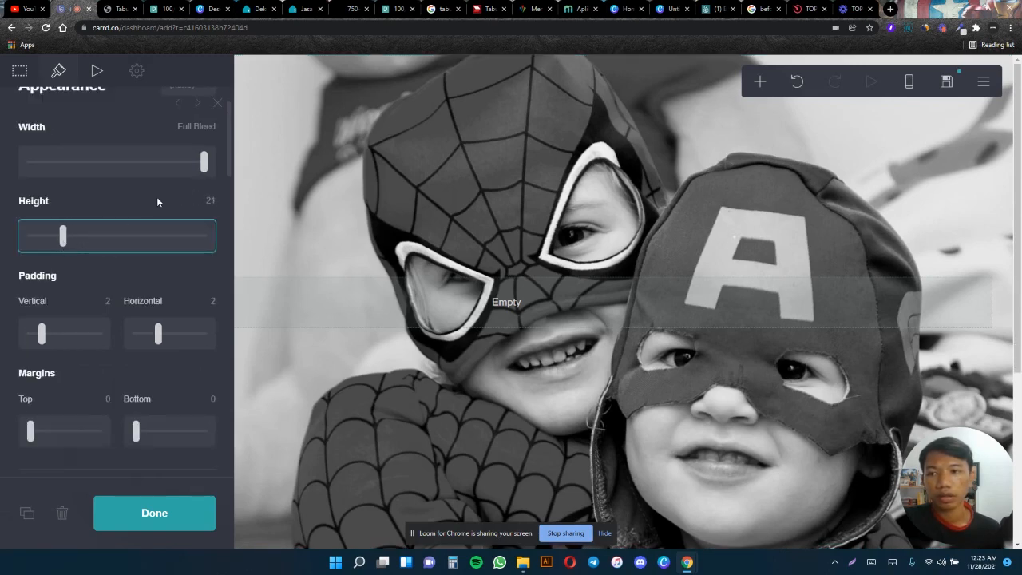
{"action": "scroll", "coordinate": [156, 202], "scroll_direction": "up", "scroll_amount": 1}
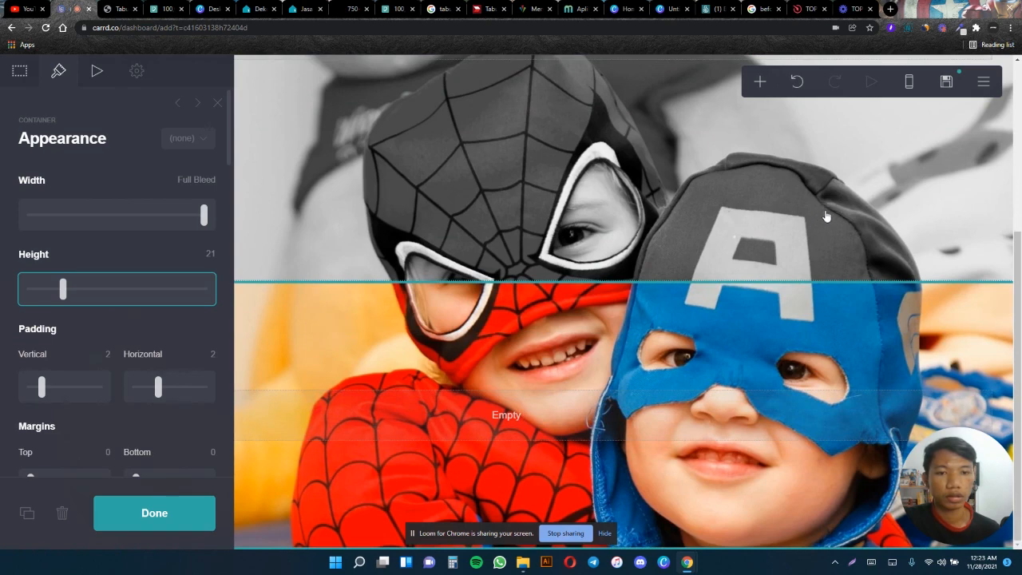
{"action": "left_click", "coordinate": [982, 224]}
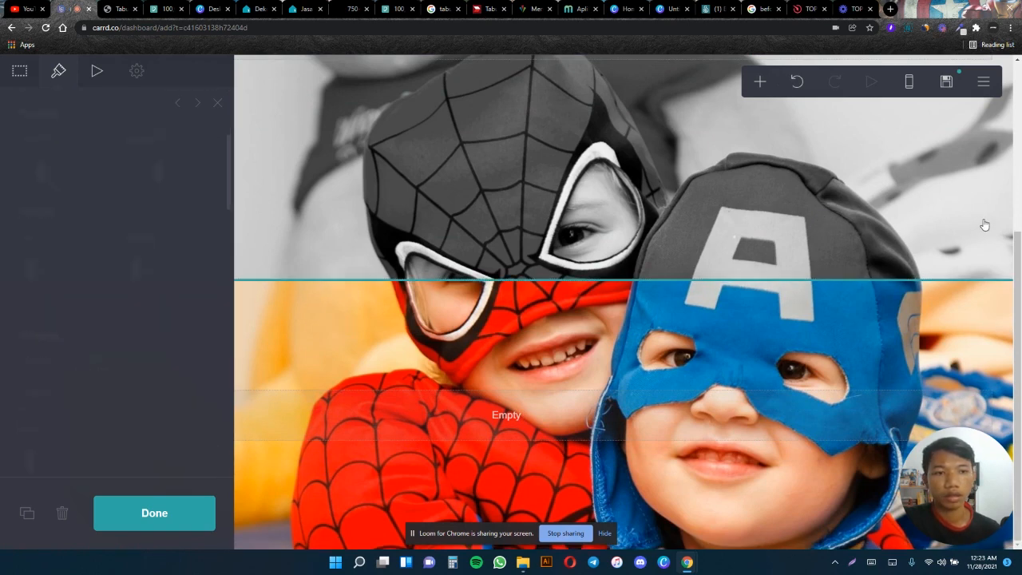
{"action": "left_click_drag", "start_coordinate": [205, 290], "coordinate": [120, 291]}
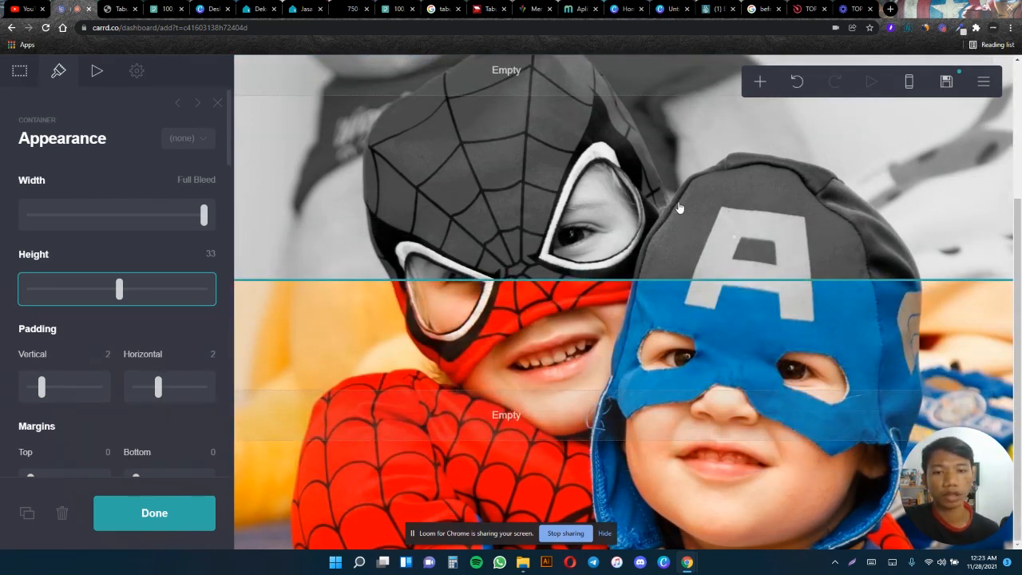
- Restore the height of both the greyscale and colour containers to Full Bleed
{"action": "left_click_drag", "start_coordinate": [119, 289], "coordinate": [221, 299]}
{"action": "scroll", "coordinate": [765, 301], "scroll_direction": "down", "scroll_amount": 1}
{"action": "left_click", "coordinate": [765, 301]}
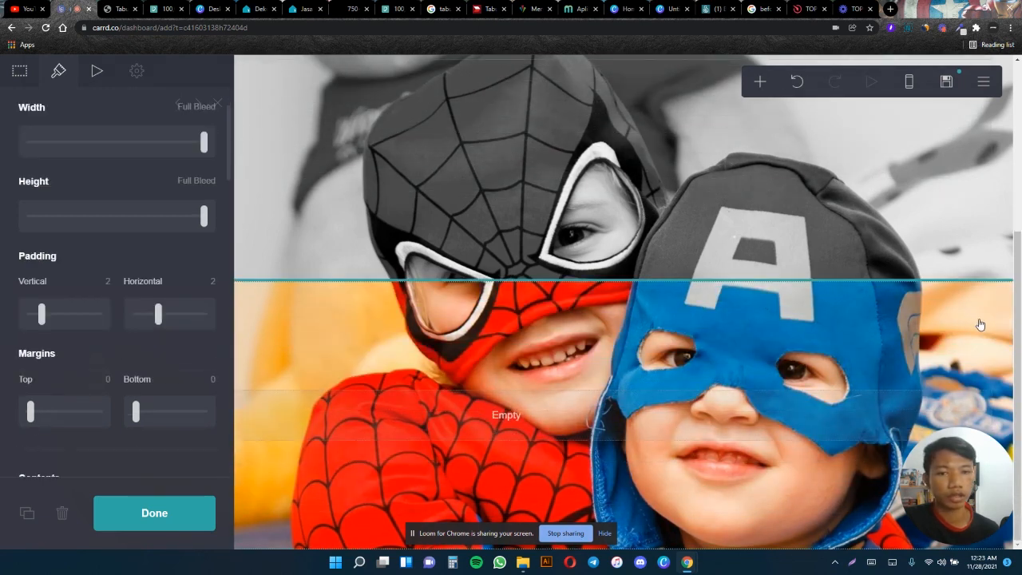
{"action": "left_click_drag", "start_coordinate": [66, 292], "coordinate": [208, 296]}
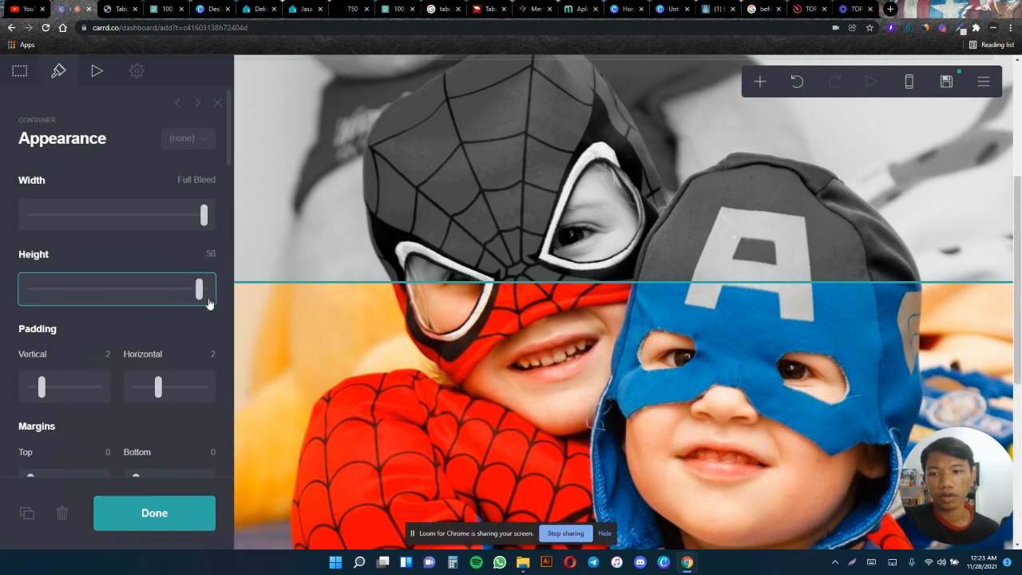
{"action": "left_click", "coordinate": [169, 519]}
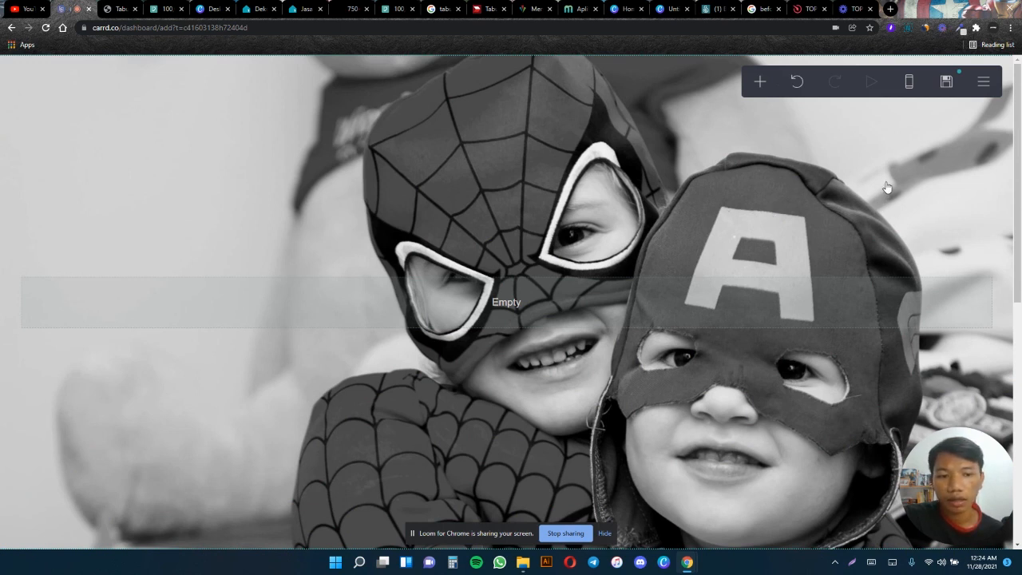
- Review the full-bleed reveal from the greyscale image down to the colour image
{"action": "scroll", "coordinate": [886, 187], "scroll_direction": "down", "scroll_amount": 5}
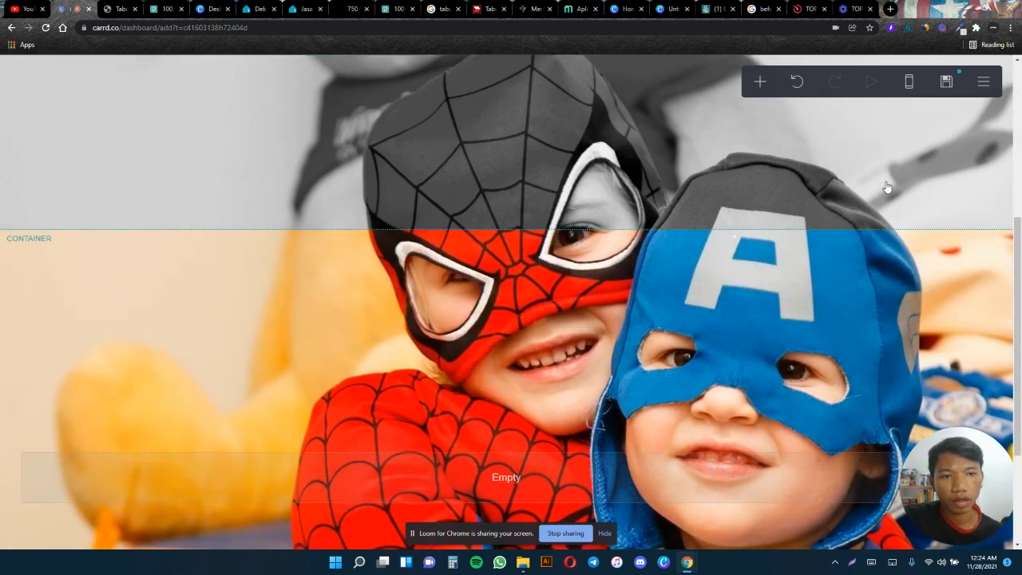
{"action": "scroll", "coordinate": [793, 223], "scroll_direction": "down", "scroll_amount": 1}
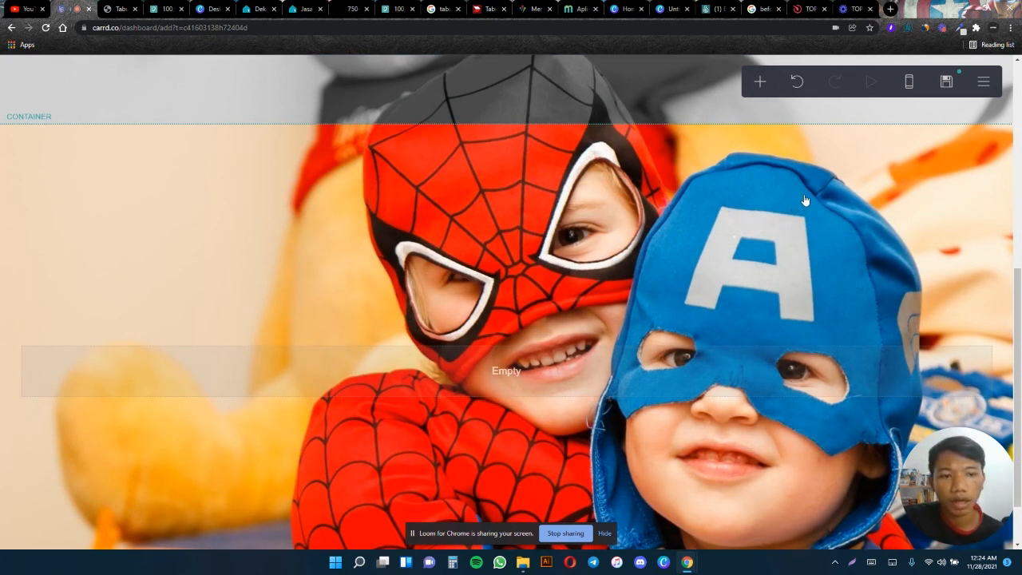
{"action": "scroll", "coordinate": [805, 199], "scroll_direction": "down", "scroll_amount": 1}
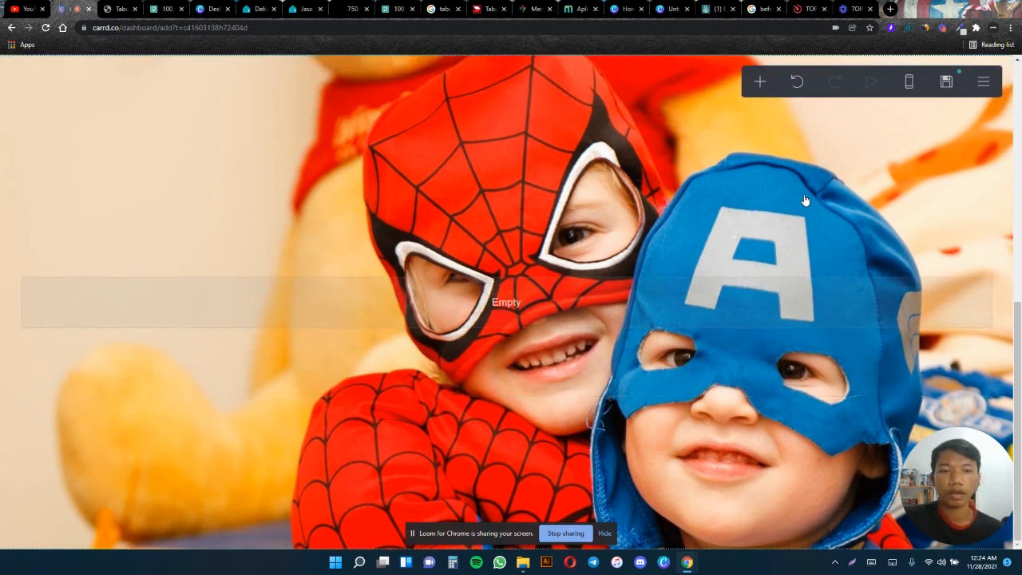